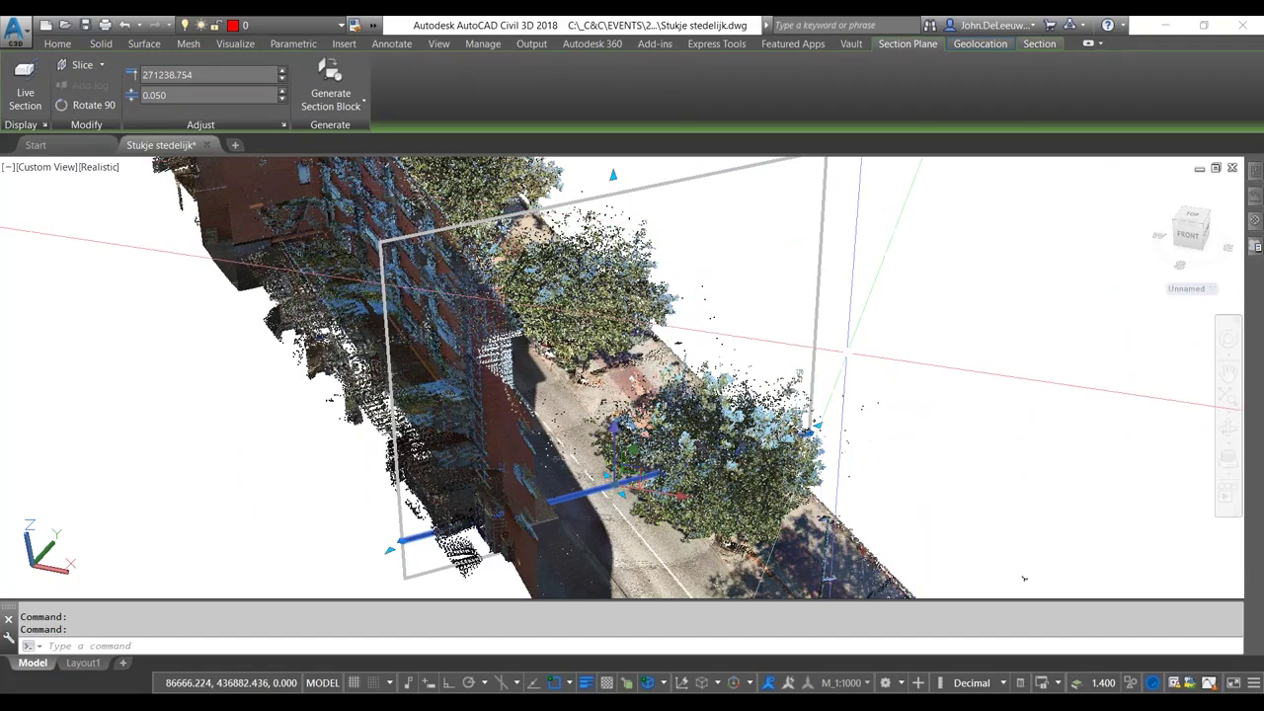
# Step: Activate live sectioning on the section plane that cuts across the street point cloud
pyautogui.keyDown('shift'); pyautogui.moveTo(861, 355); pyautogui.dragTo(304, 576, button='middle'); pyautogui.keyUp('shift')
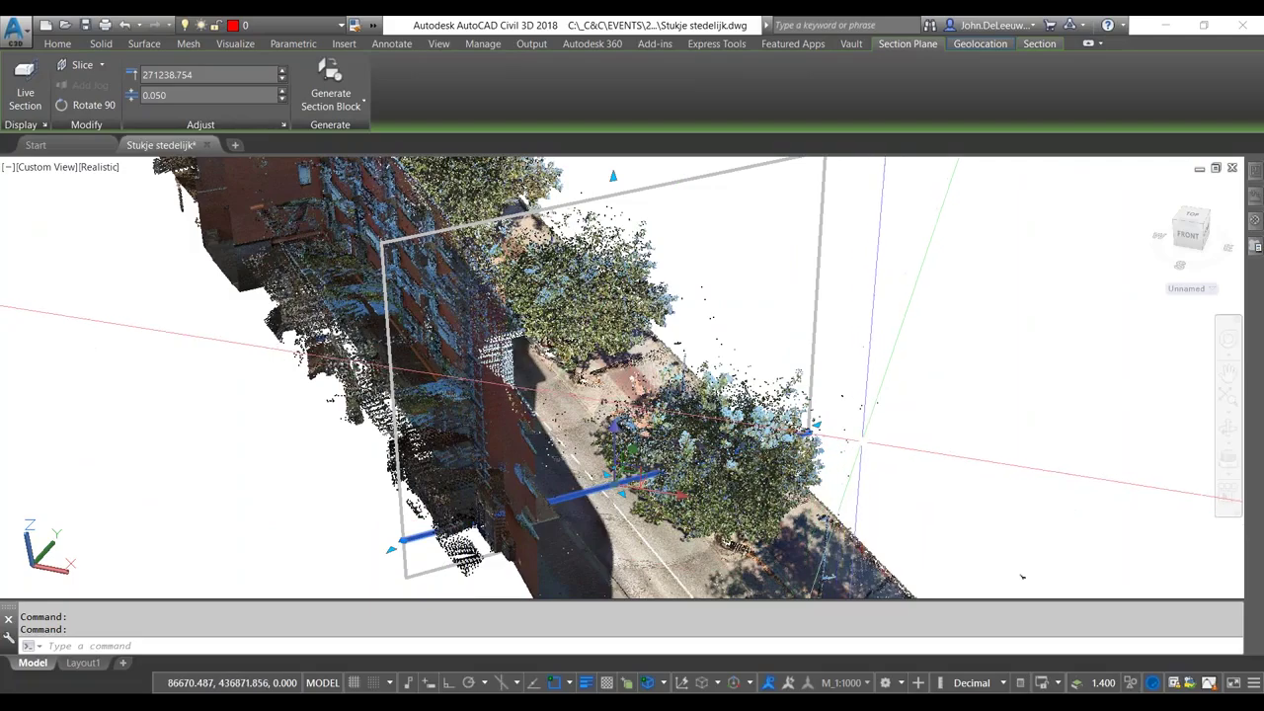
pyautogui.moveTo(866, 440)
pyautogui.keyDown('shift'); pyautogui.mouseDown(button='middle')
pyautogui.moveTo(861, 477)
pyautogui.moveTo(876, 429)
pyautogui.moveTo(911, 427)
pyautogui.mouseUp(button='middle'); pyautogui.keyUp('shift')
pyautogui.keyDown('shift'); pyautogui.moveTo(752, 385); pyautogui.dragTo(864, 304, button='middle'); pyautogui.keyUp('shift')
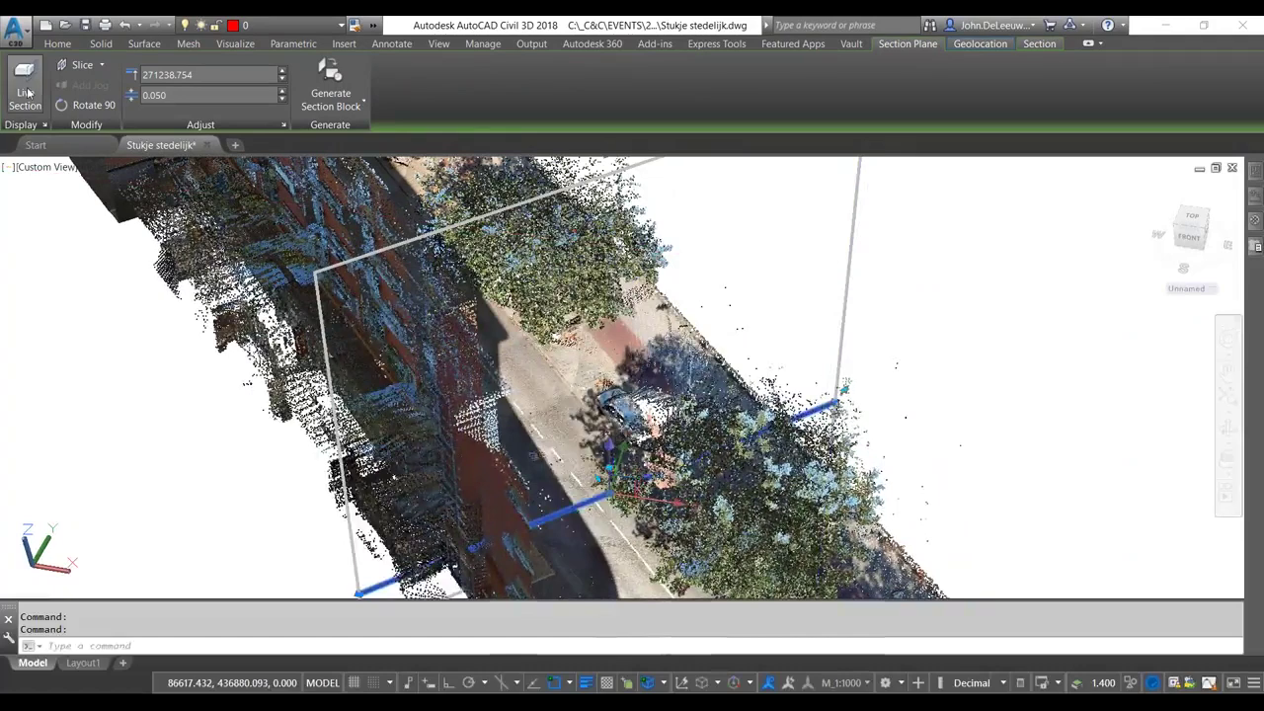
pyautogui.click(27, 92)
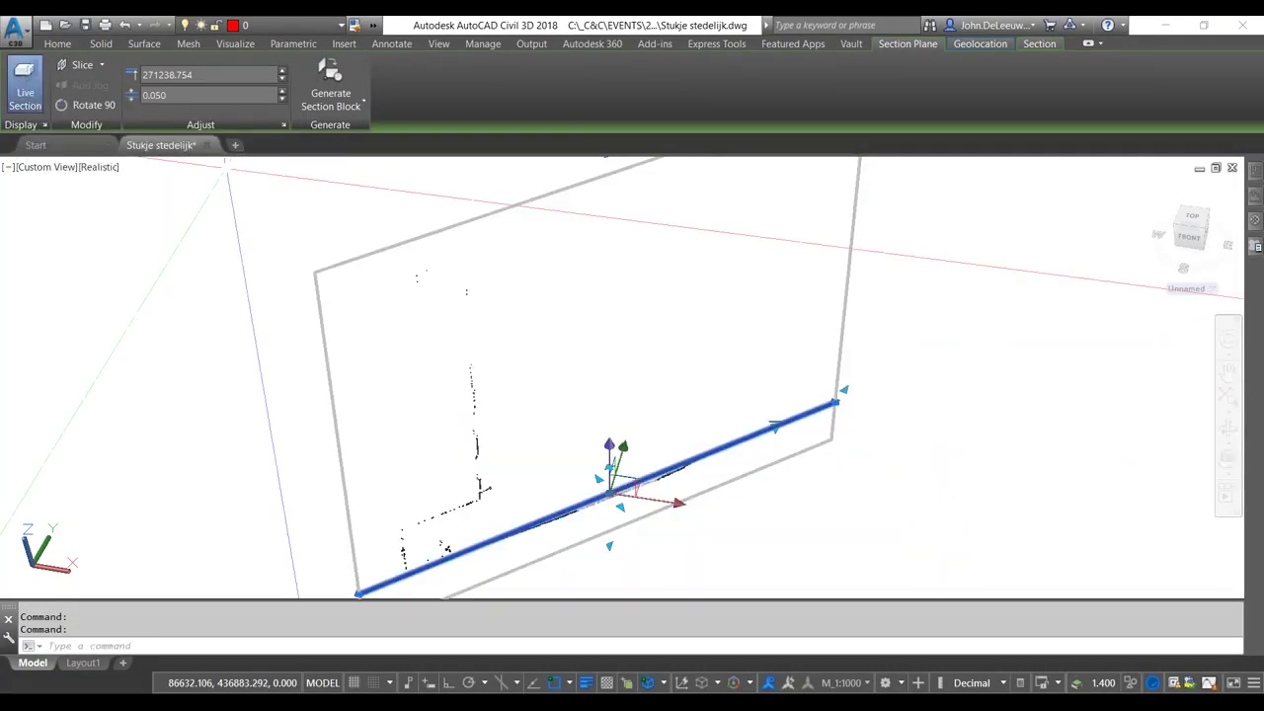
pyautogui.scroll(-2, 192, 197)
pyautogui.moveTo(191, 198)
pyautogui.keyDown('shift'); pyautogui.mouseDown(button='middle')
pyautogui.moveTo(166, 204)
pyautogui.moveTo(153, 183)
pyautogui.mouseUp(button='middle'); pyautogui.keyUp('shift')
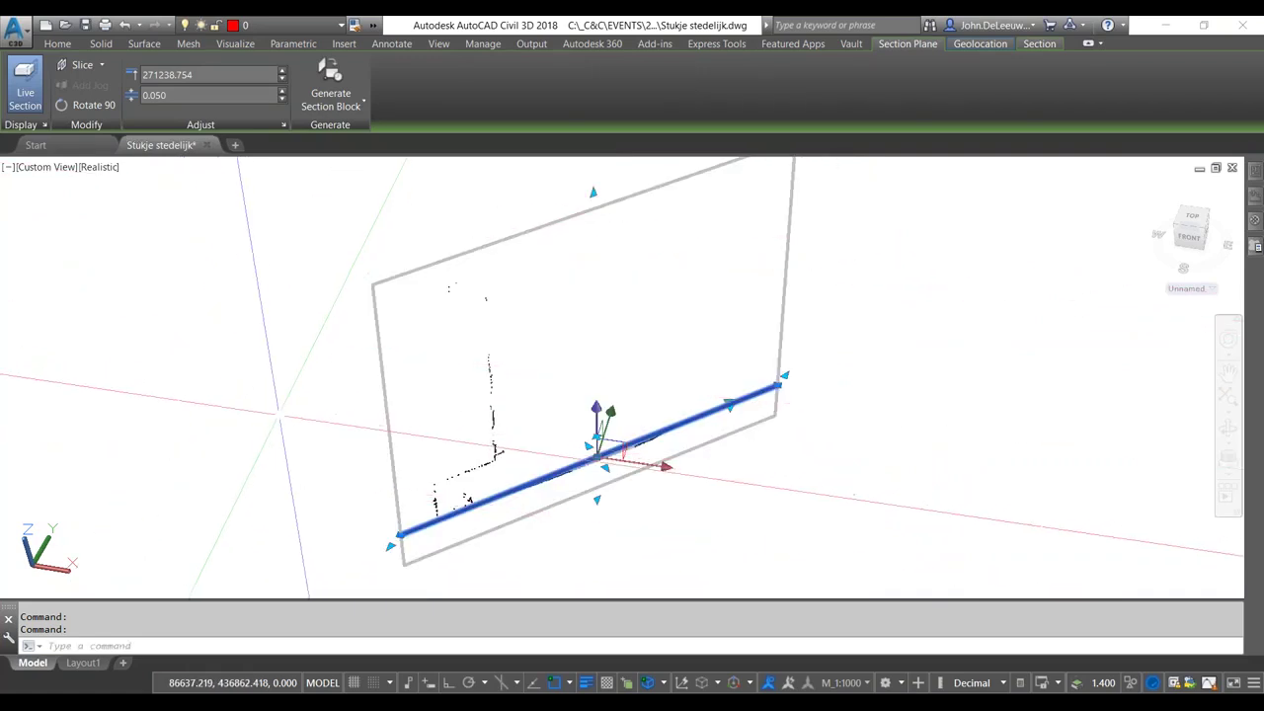
# Step: Review the section type and slice thickness settings, and examine the sliced points along the facade and road surface
pyautogui.click(102, 65)
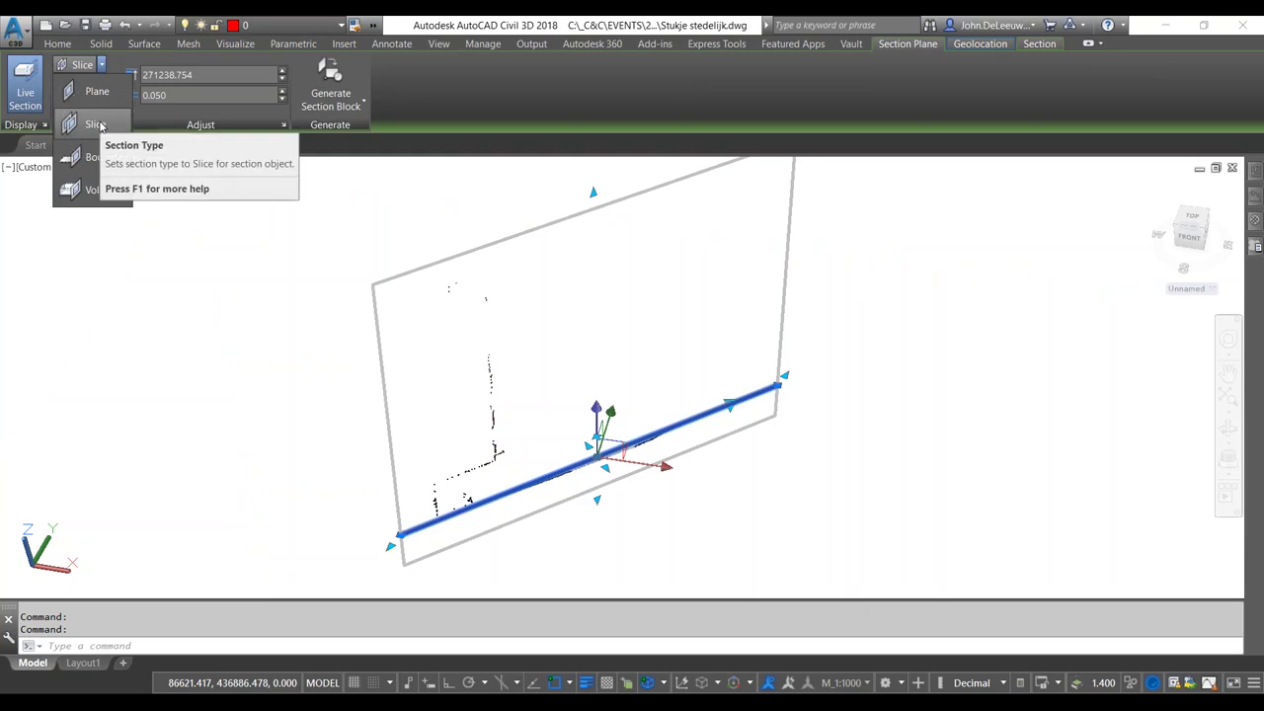
pyautogui.click(171, 95)
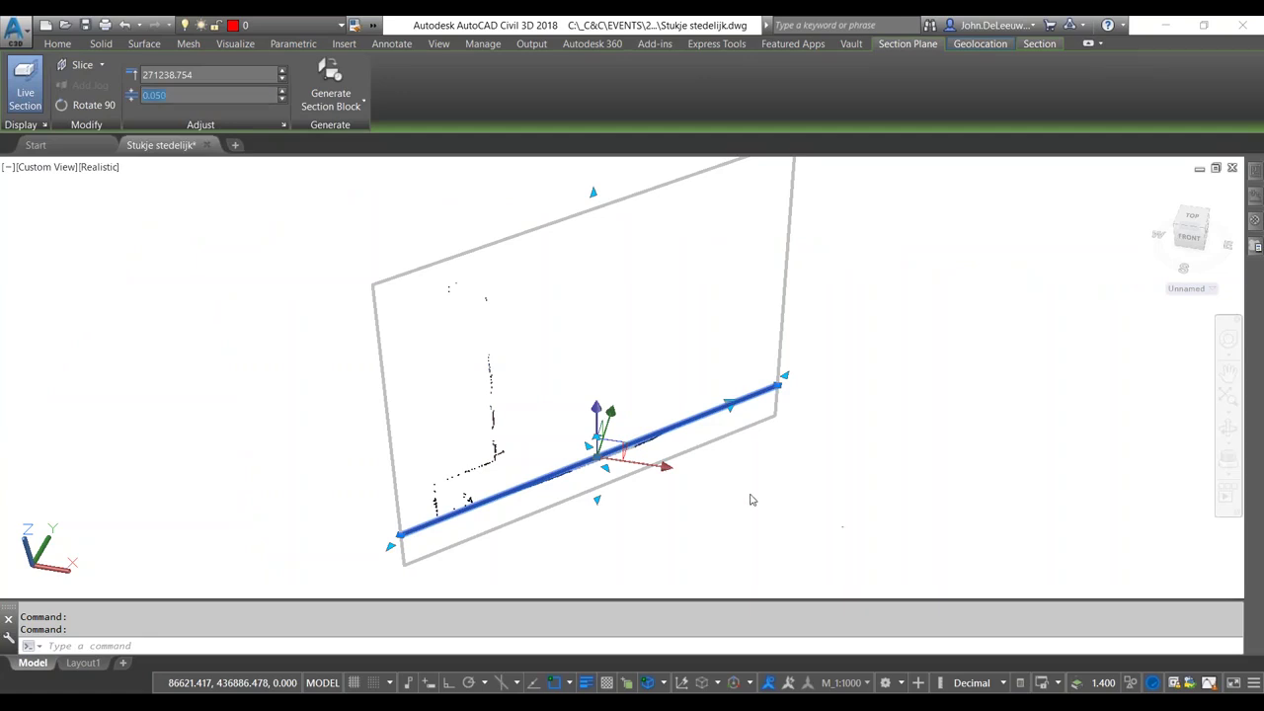
pyautogui.keyDown('shift'); pyautogui.moveTo(751, 500); pyautogui.dragTo(960, 474, button='middle'); pyautogui.keyUp('shift')
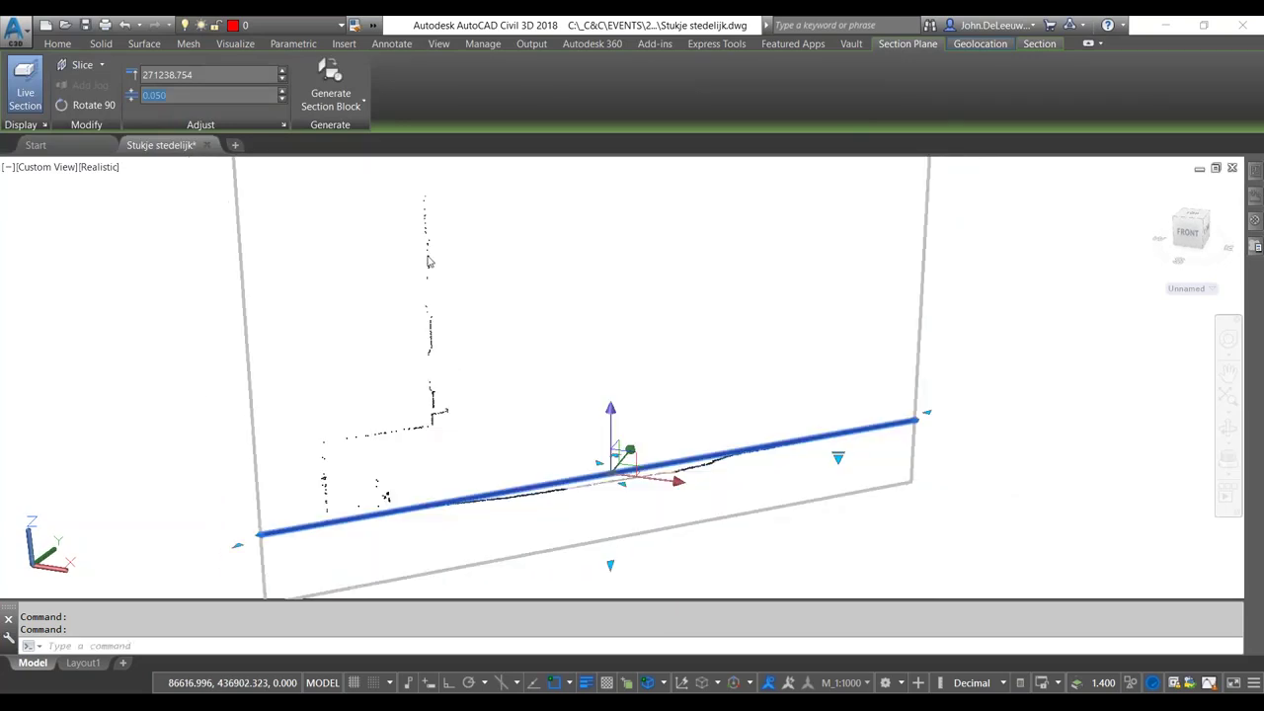
pyautogui.scroll(2, 732, 535)
pyautogui.scroll(3, 732, 533)
pyautogui.keyDown('shift'); pyautogui.moveTo(732, 534); pyautogui.dragTo(731, 531, button='middle'); pyautogui.keyUp('shift')
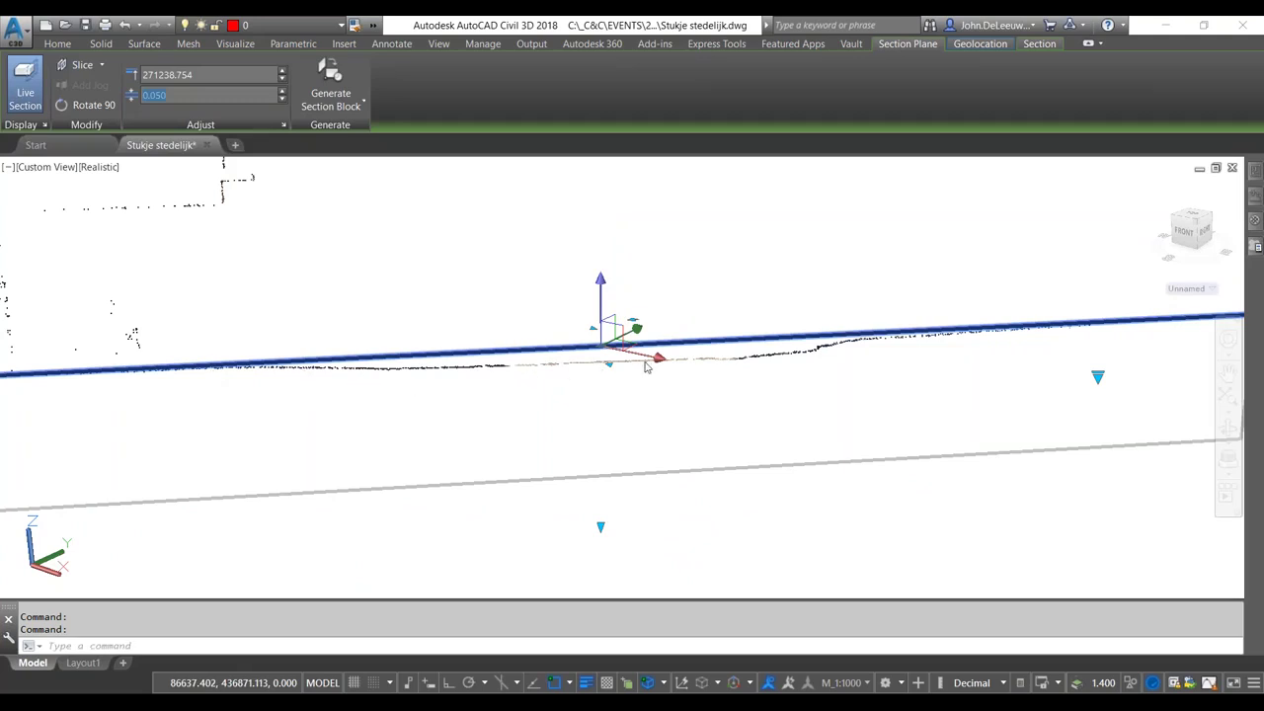
pyautogui.moveTo(797, 361)
pyautogui.keyDown('shift'); pyautogui.mouseDown(button='middle')
pyautogui.moveTo(937, 421)
pyautogui.moveTo(875, 480)
pyautogui.moveTo(692, 444)
pyautogui.moveTo(610, 420)
pyautogui.moveTo(595, 343)
pyautogui.mouseUp(button='middle'); pyautogui.keyUp('shift')
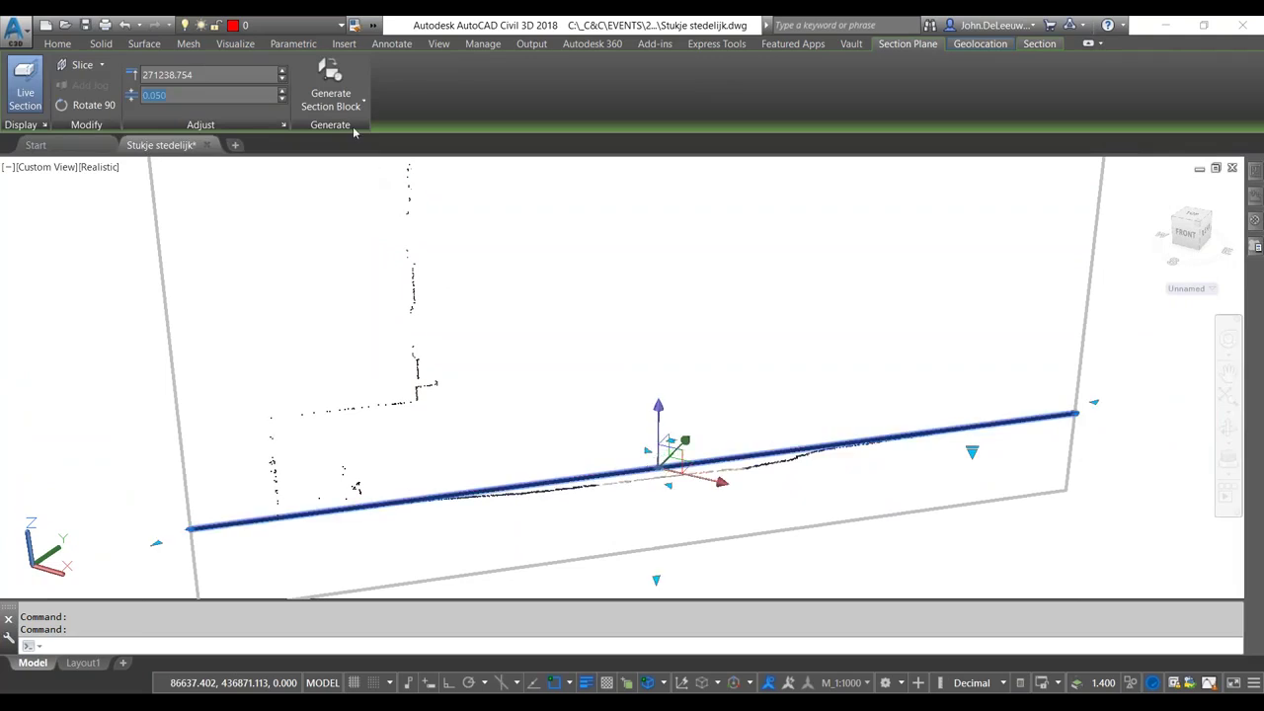
# Step: Extract section lines from the point cloud for the entire cross section as blue lines on the current layer, previewing the result
pyautogui.click(342, 106)
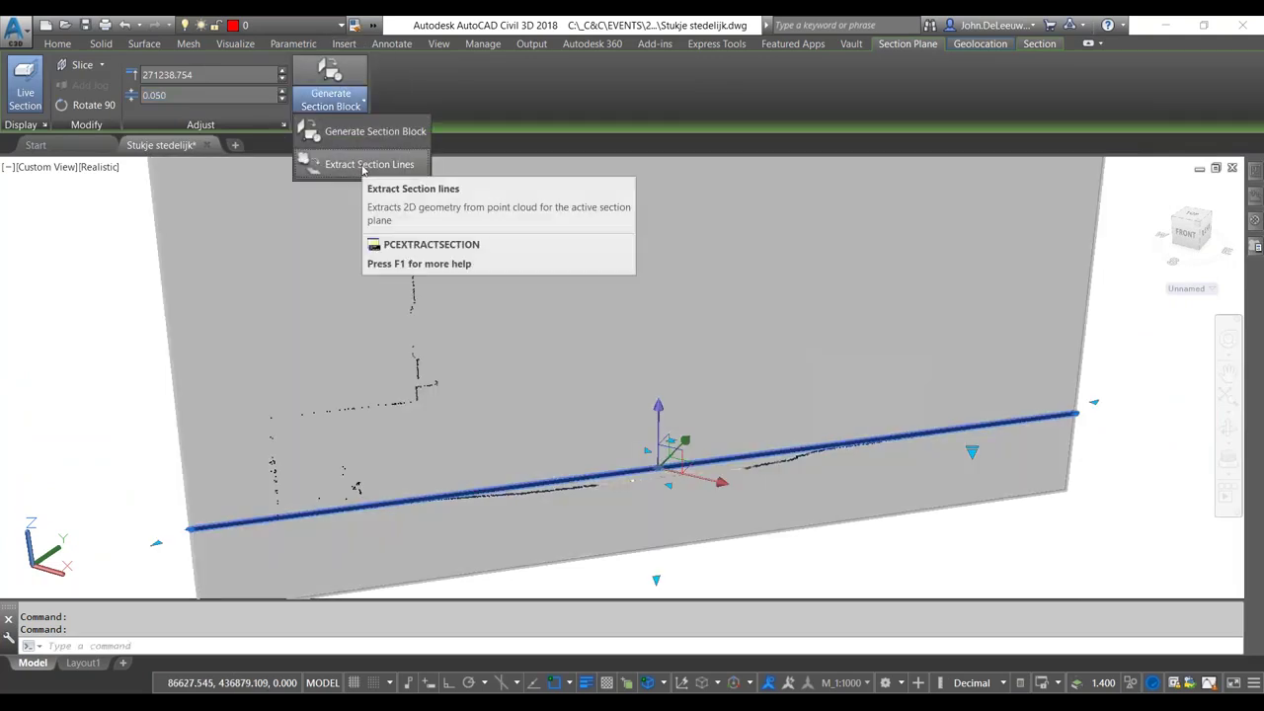
pyautogui.click(362, 167)
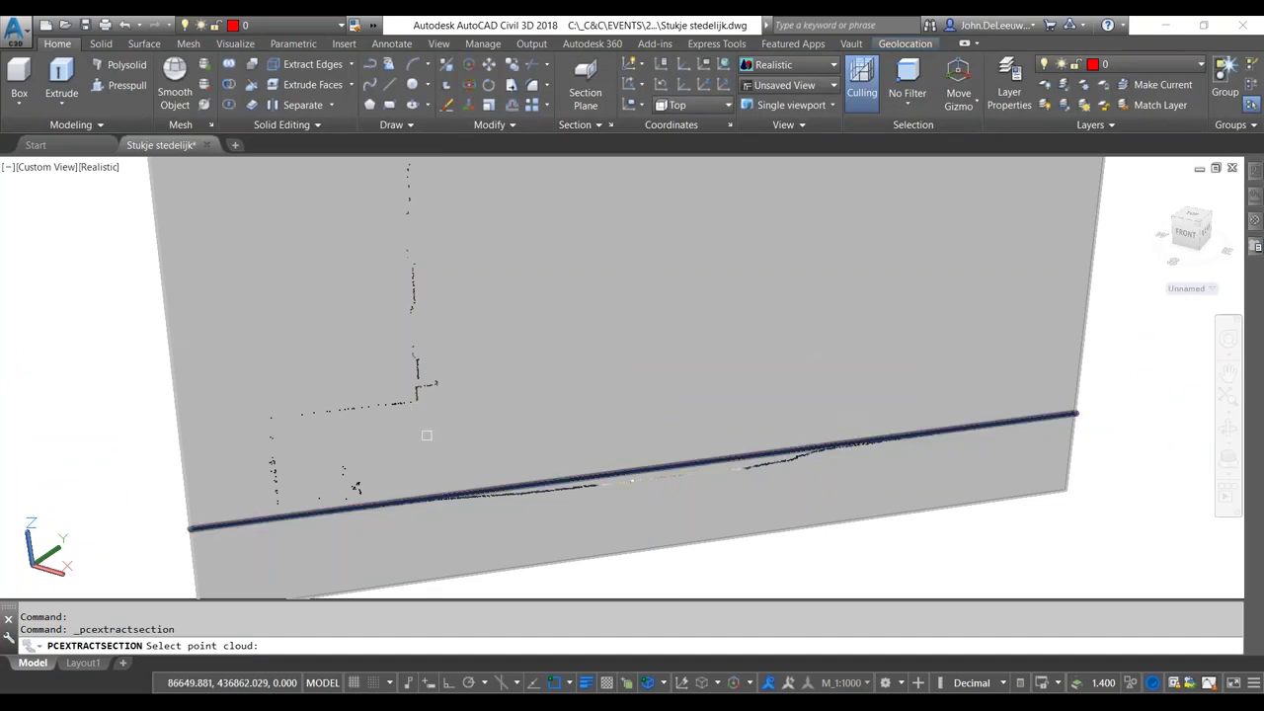
pyautogui.click(417, 392)
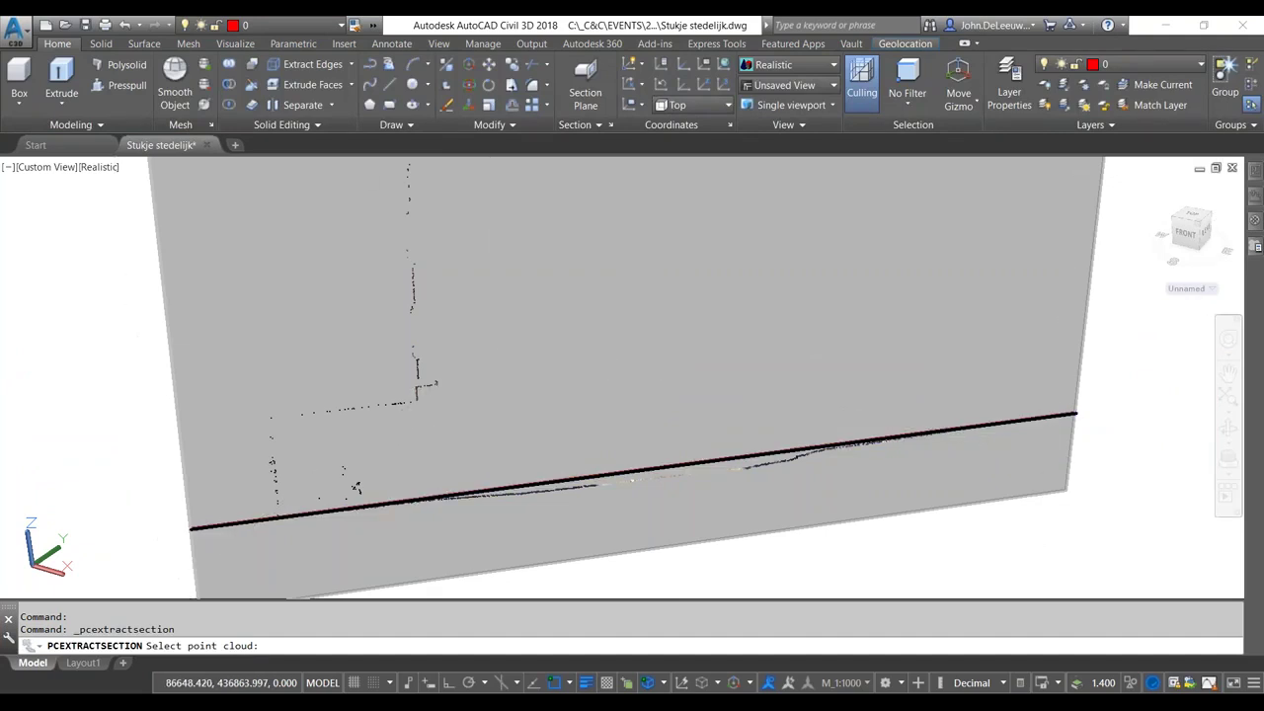
pyautogui.moveTo(663, 210); pyautogui.dragTo(713, 199)
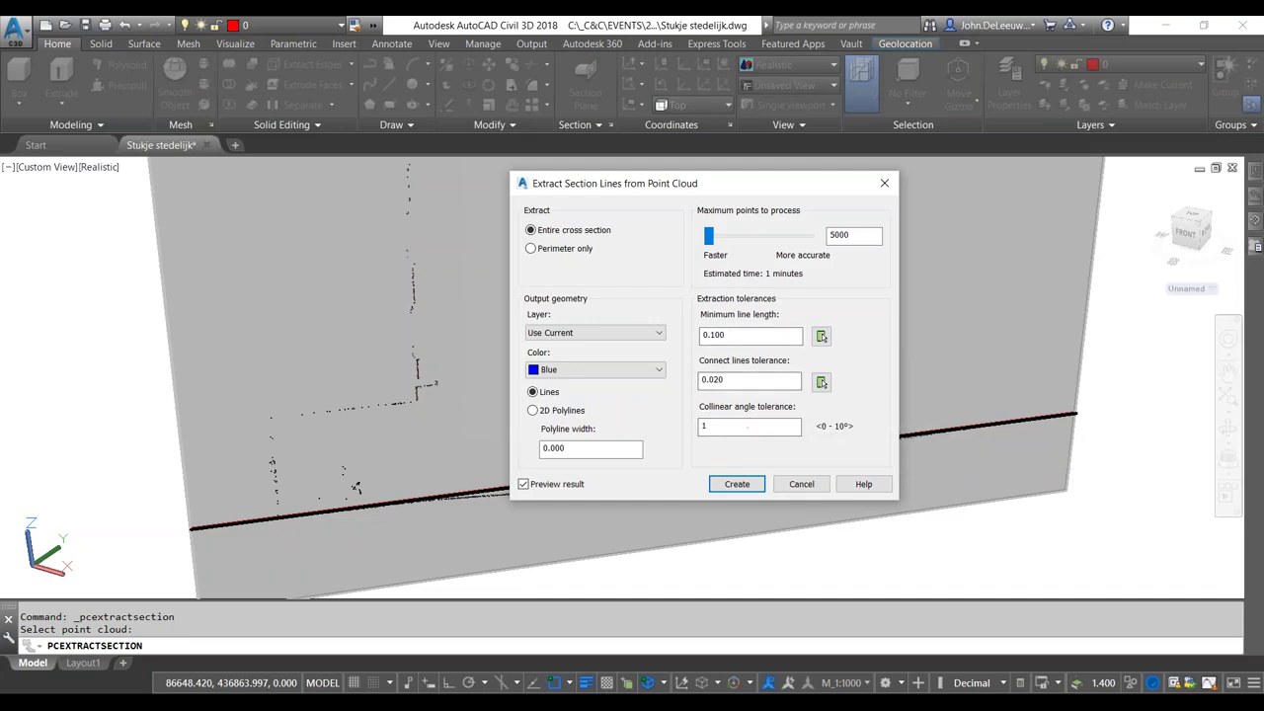
pyautogui.click(737, 484)
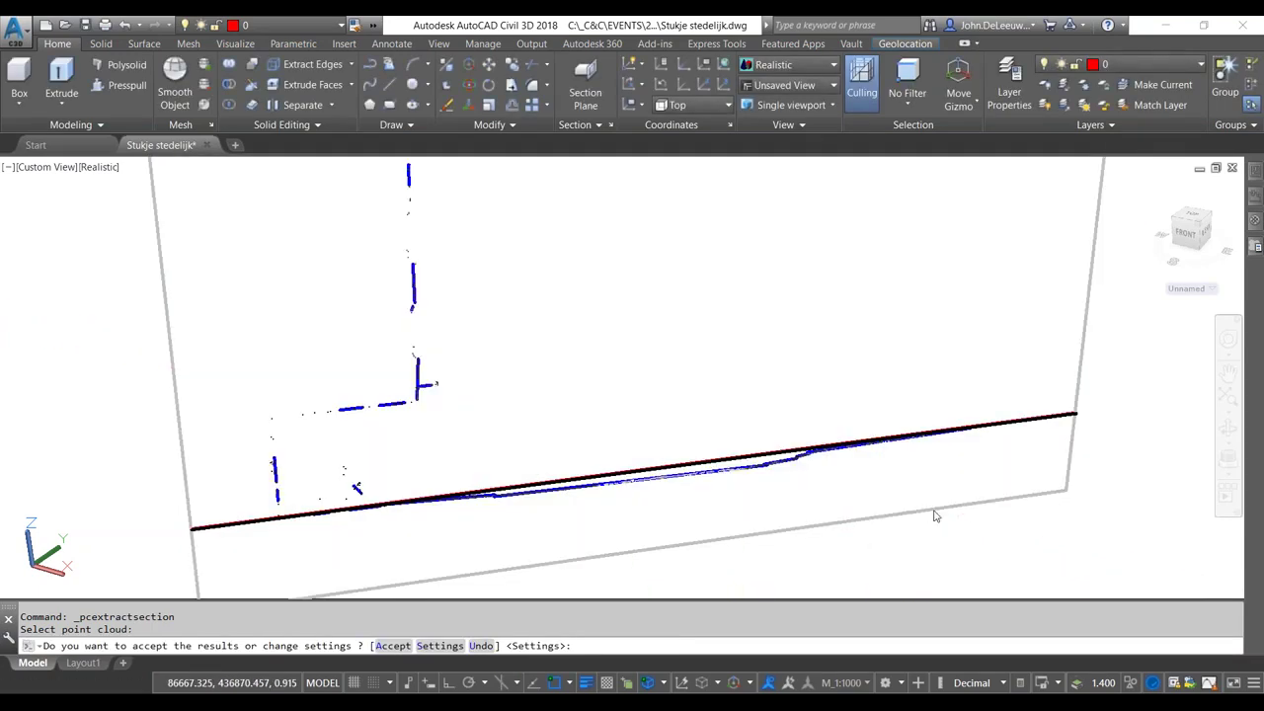
# Step: Check the previewed section lines against the sliced points and accept the extraction results
pyautogui.moveTo(931, 516)
pyautogui.keyDown('shift'); pyautogui.mouseDown(button='middle')
pyautogui.moveTo(1027, 514)
pyautogui.moveTo(965, 512)
pyautogui.mouseUp(button='middle'); pyautogui.keyUp('shift')
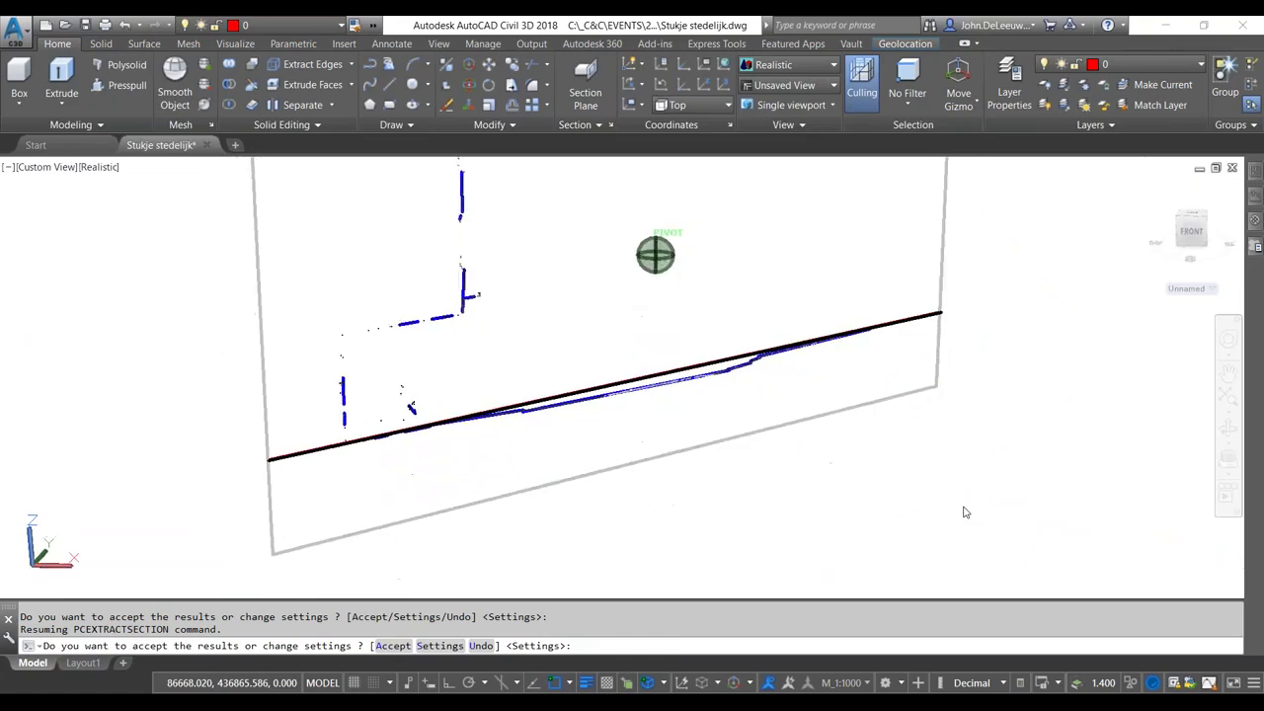
pyautogui.keyDown('shift'); pyautogui.moveTo(965, 512); pyautogui.dragTo(866, 502, button='middle'); pyautogui.keyUp('shift')
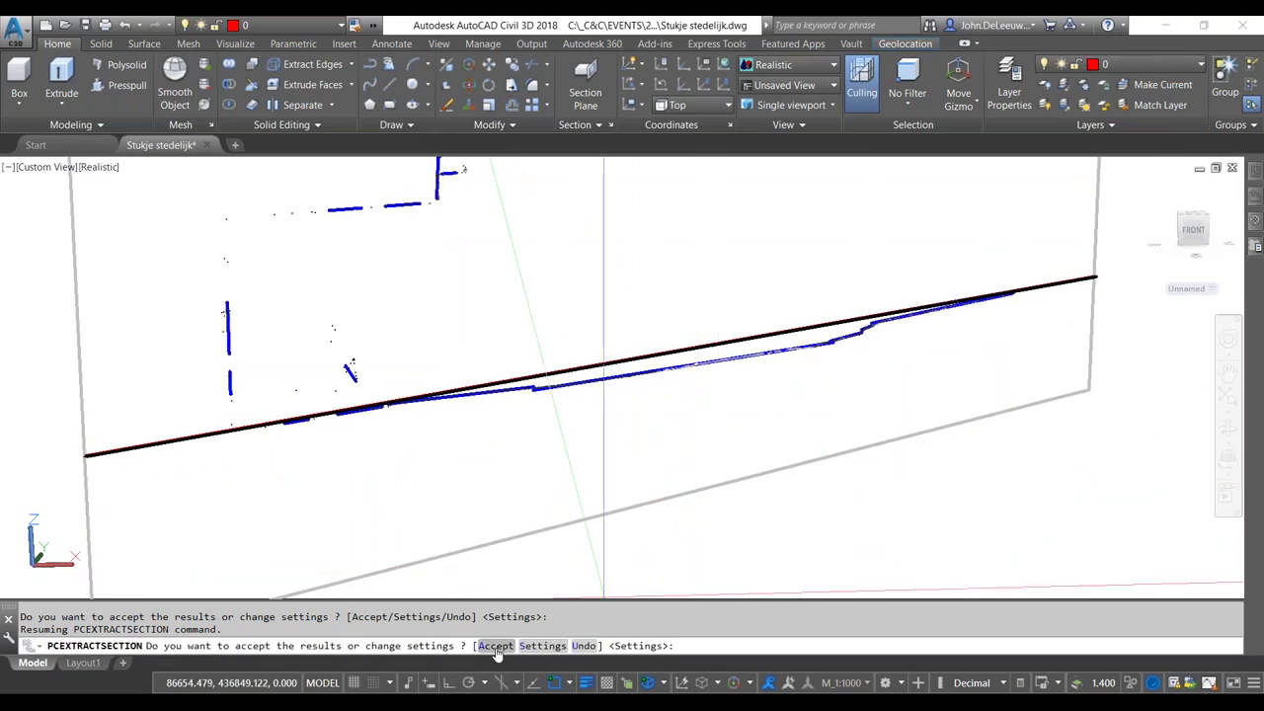
pyautogui.click(540, 647)
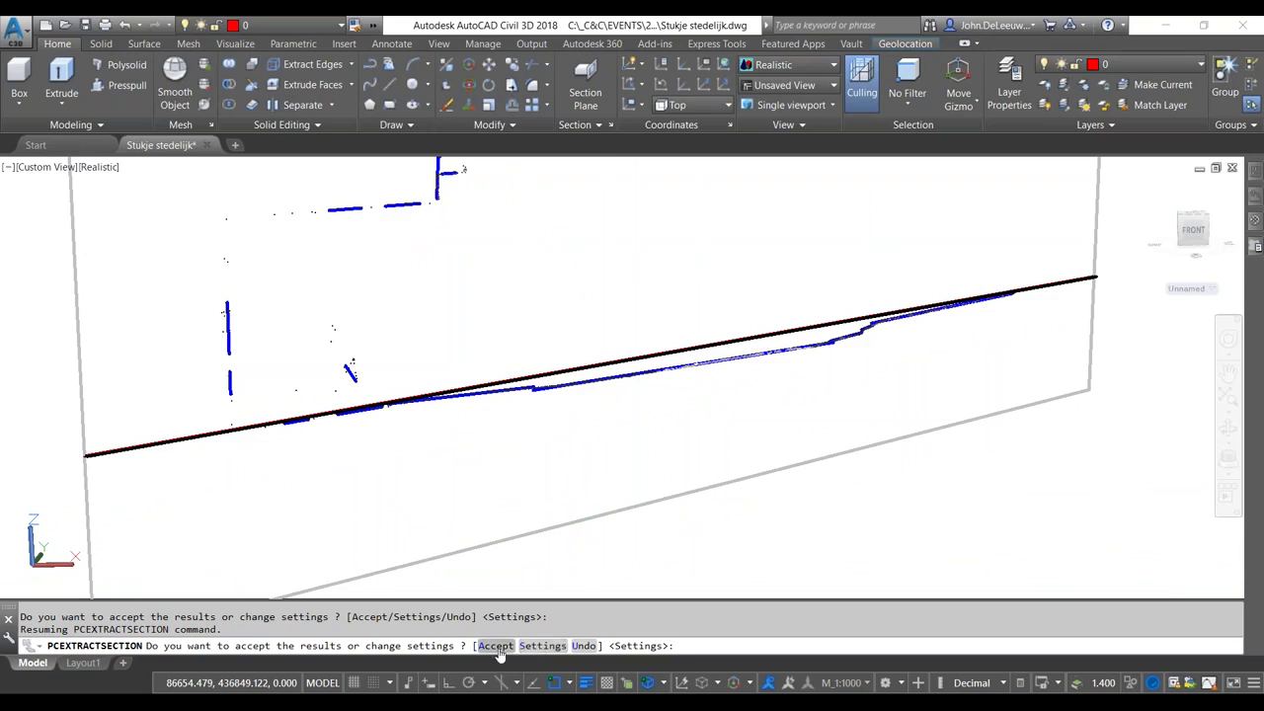
pyautogui.click(495, 646)
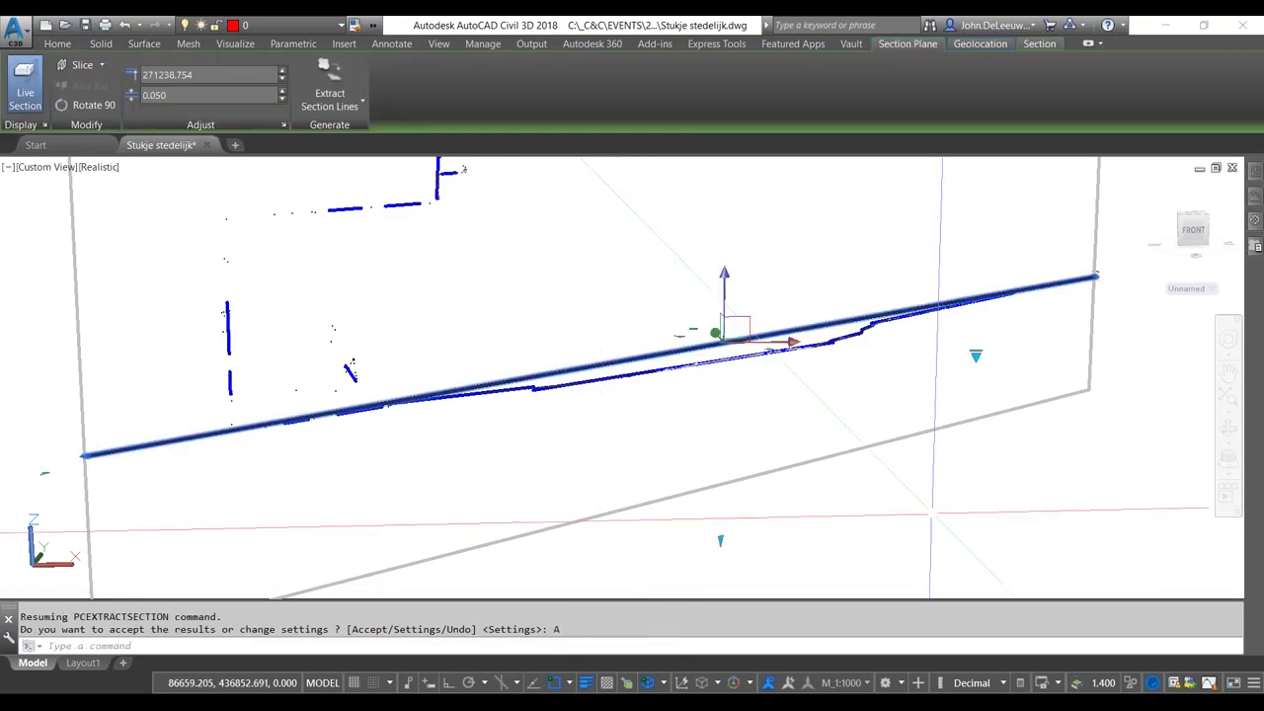
# Step: Inspect the properties of one extracted line along the road surface, including its start and end coordinates
pyautogui.press('Escape')
pyautogui.keyDown('shift'); pyautogui.moveTo(610, 426); pyautogui.dragTo(663, 488, button='middle'); pyautogui.keyUp('shift')
pyautogui.click(530, 383)
pyautogui.click(601, 343)
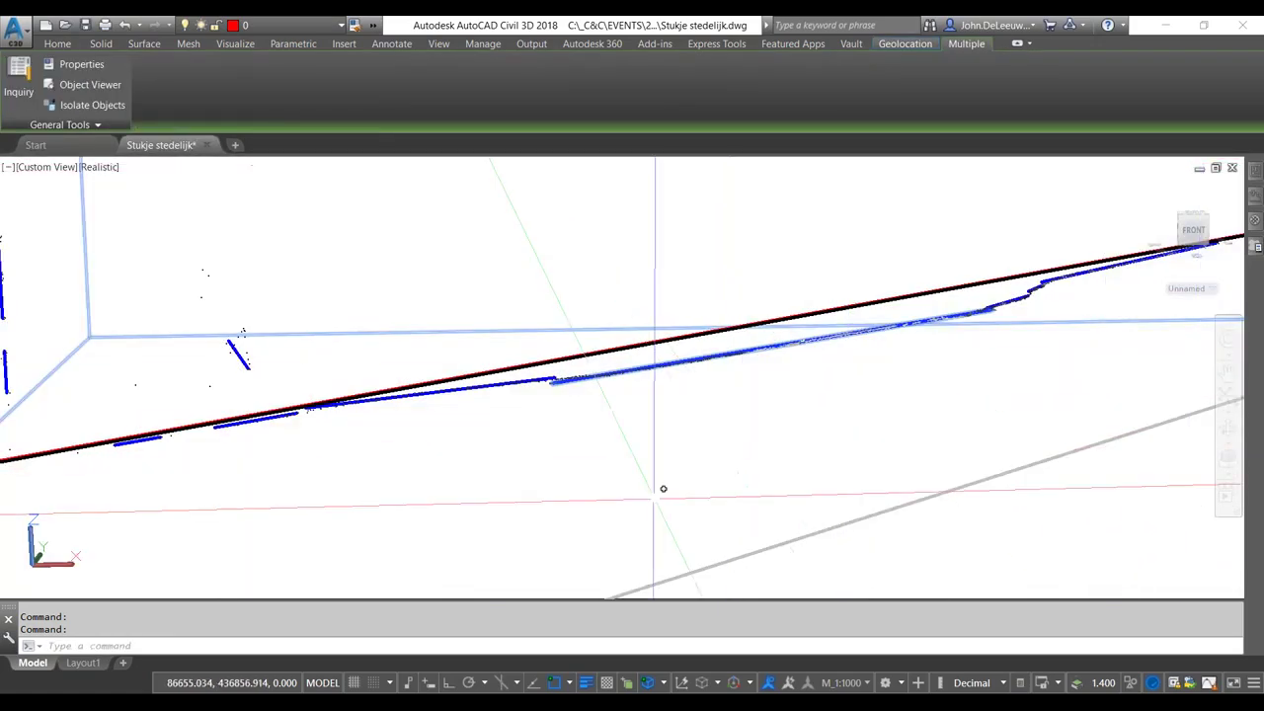
pyautogui.press('Escape')
pyautogui.click(601, 352)
pyautogui.press('Escape')
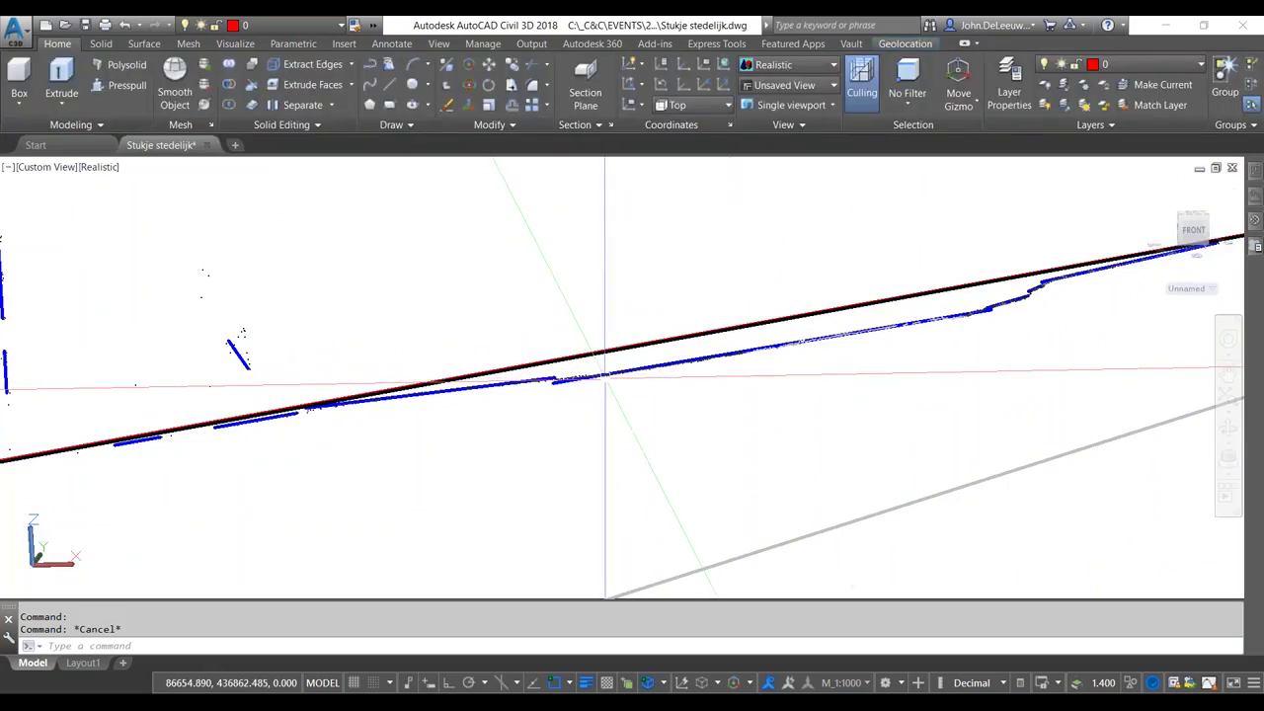
pyautogui.click(860, 336)
pyautogui.click(1251, 171)
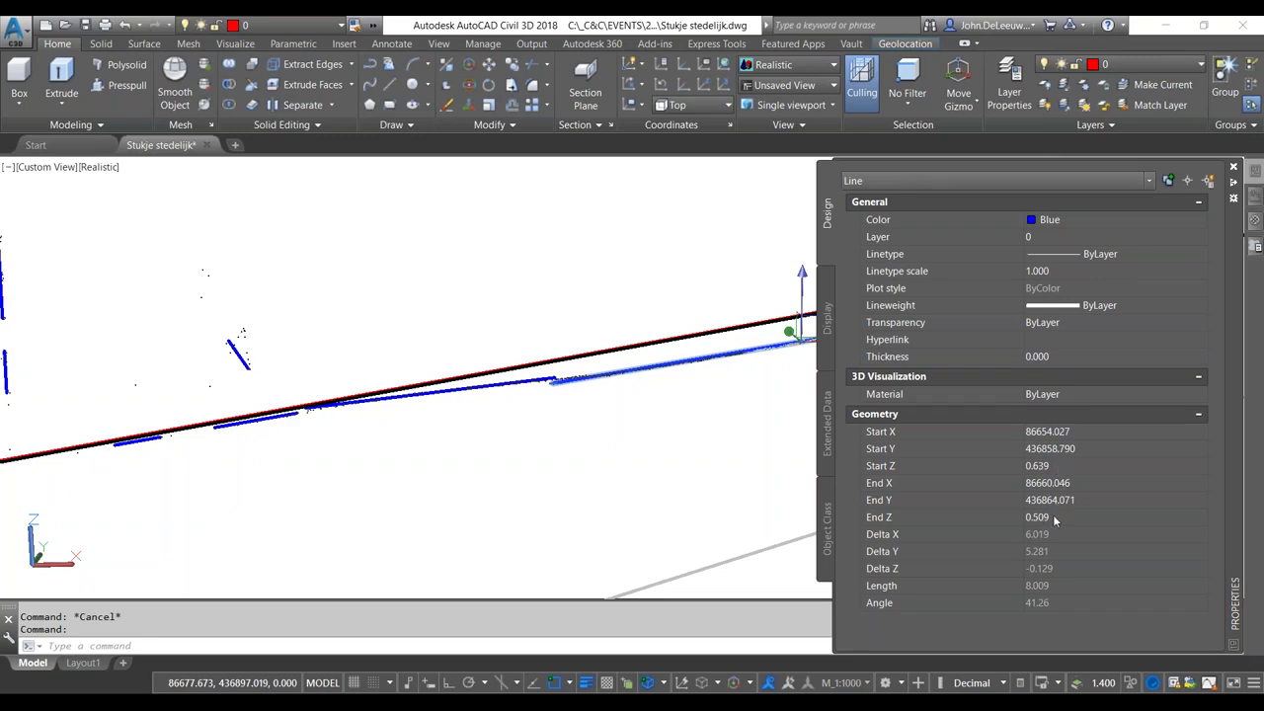
pyautogui.hotkey('ctrl', '1')
pyautogui.scroll(-3, 765, 449)
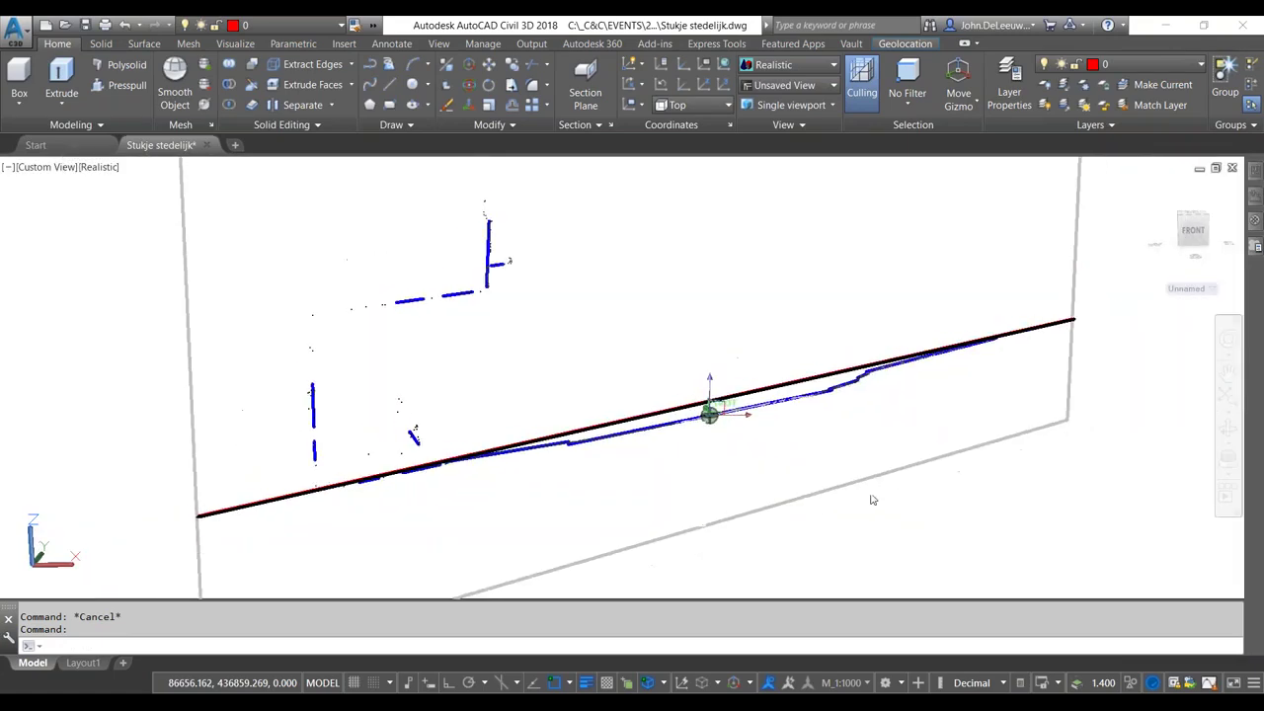
pyautogui.scroll(-2, 1004, 505)
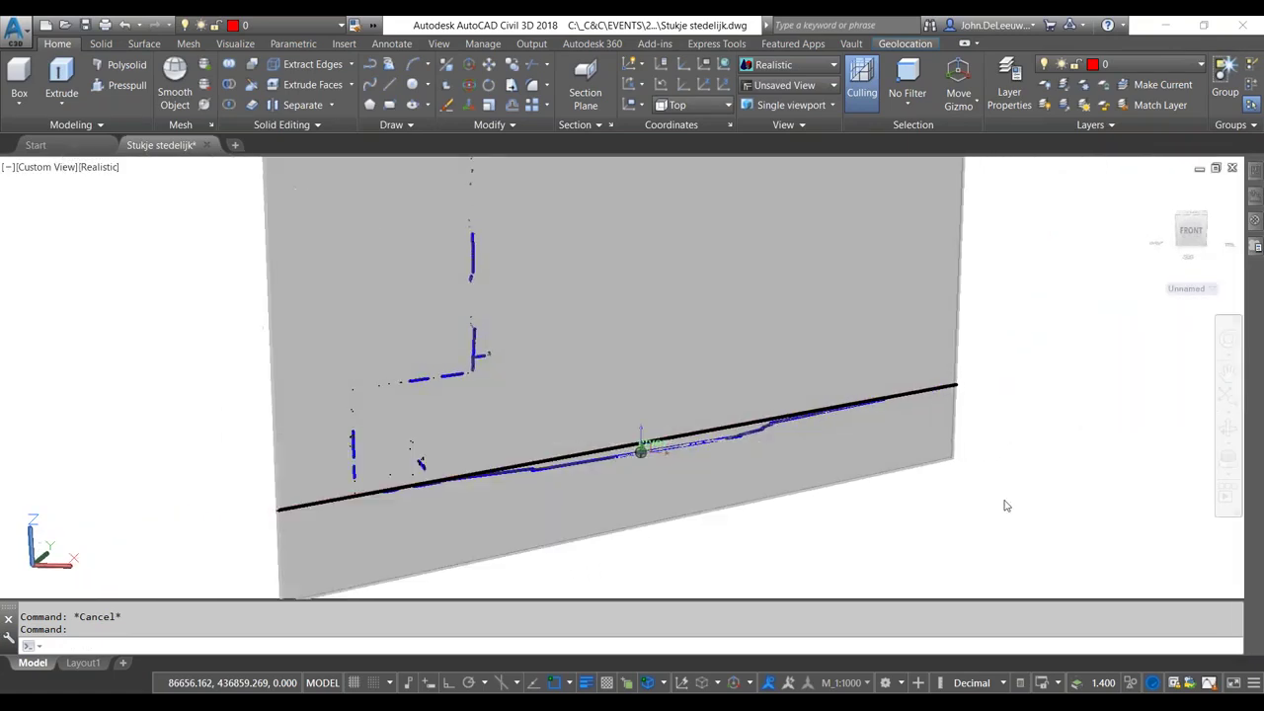
pyautogui.press('Escape')
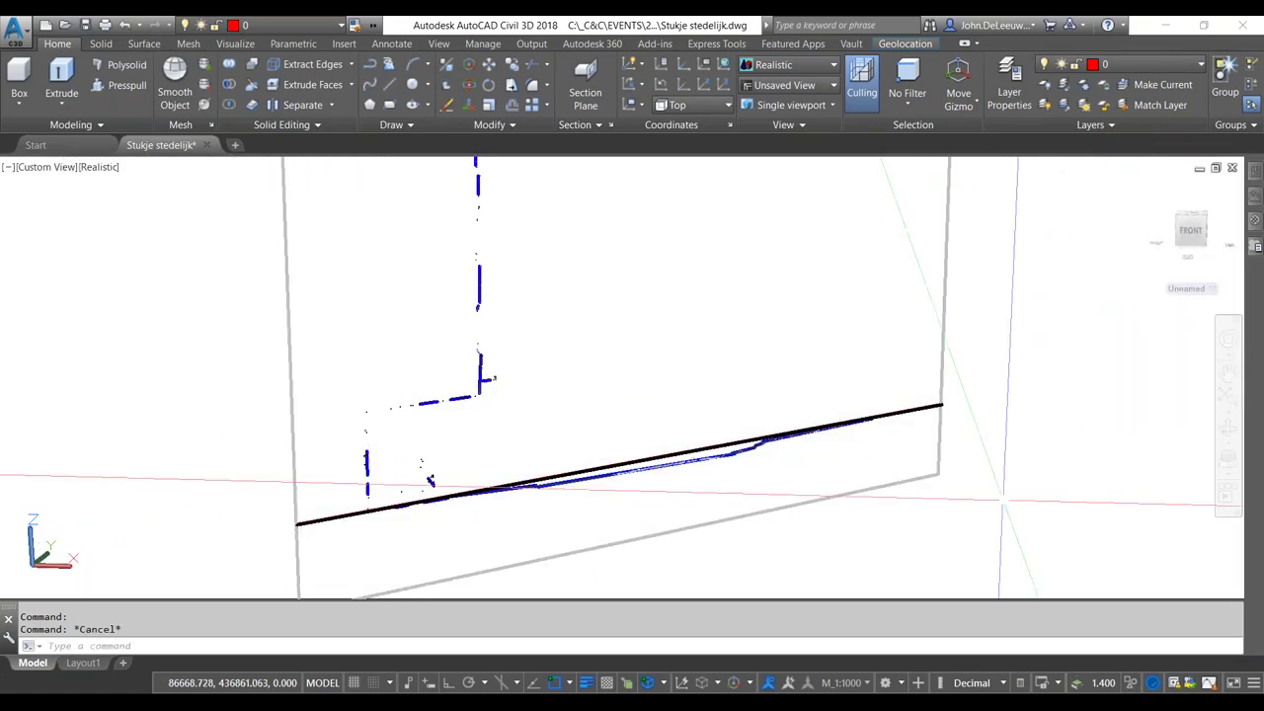
pyautogui.scroll(-2, 1033, 488)
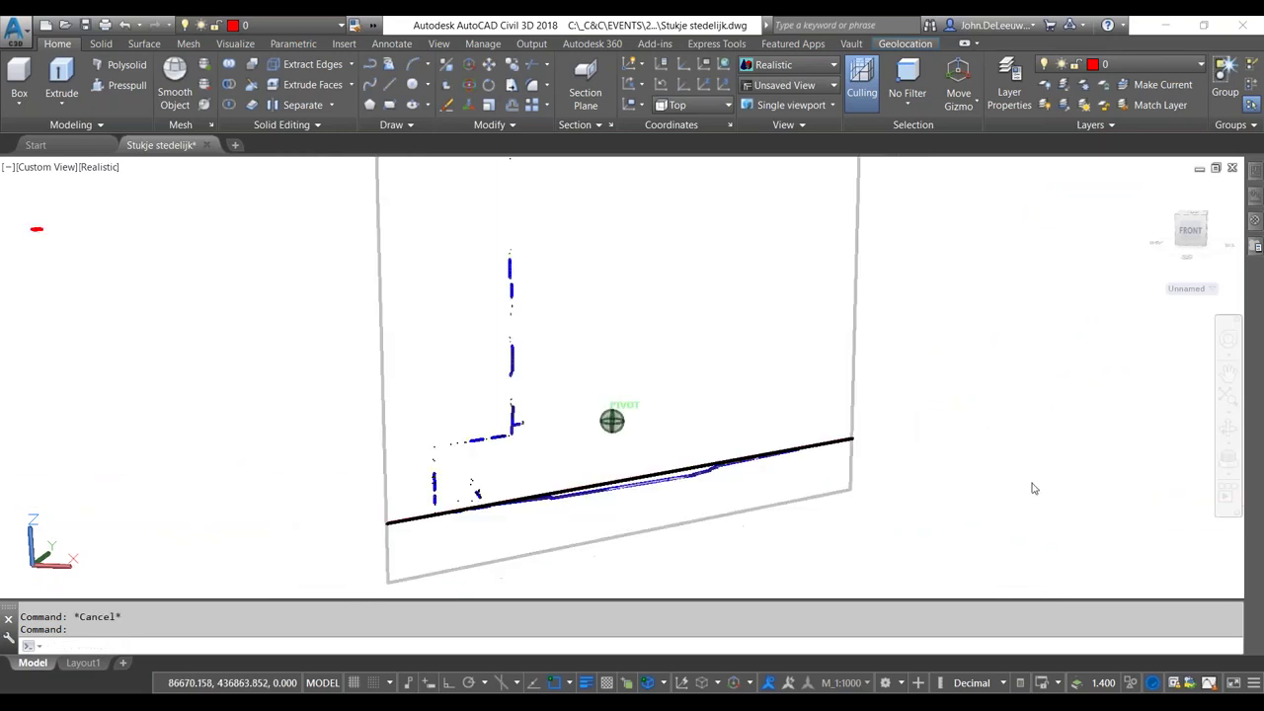
# Step: Switch to the PowerPoint slide show and advance to the slide "Digitaliseren van objecten"
pyautogui.press('alt')
pyautogui.hotkey('alt', 'Tab')
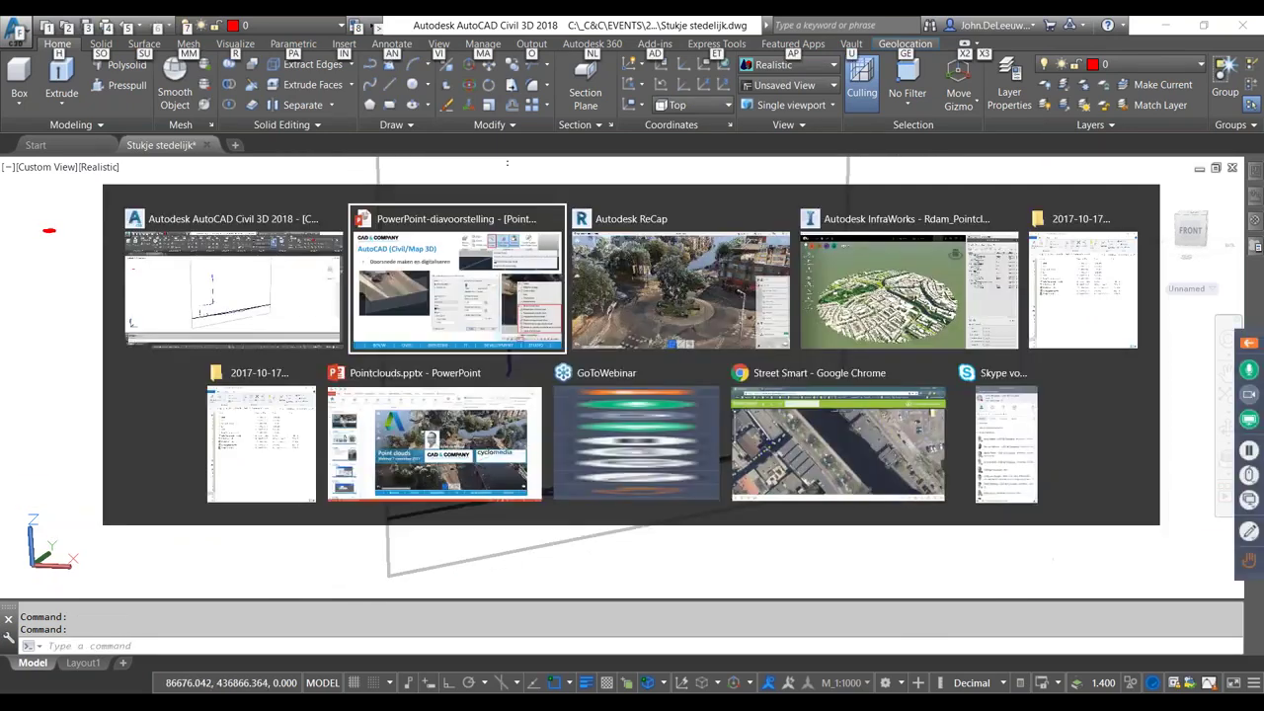
pyautogui.press('Right')
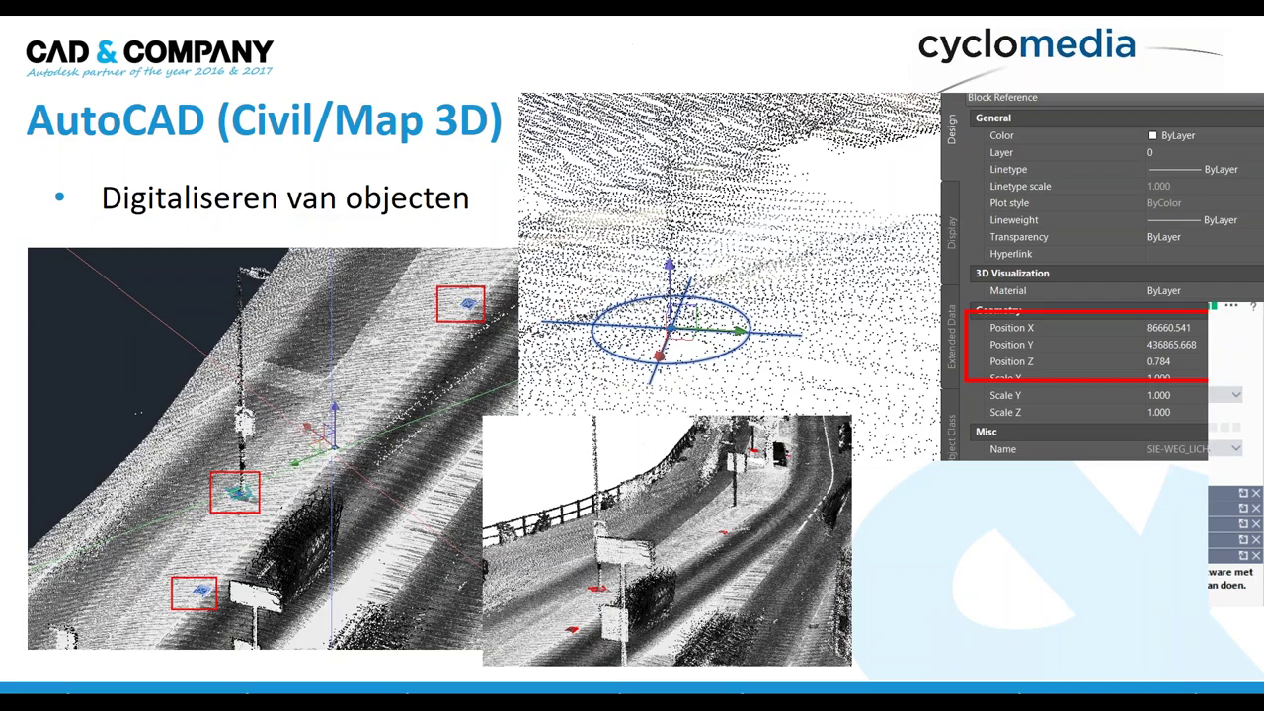
# Step: Return to AutoCAD Civil 3D and deactivate live sectioning on the section plane to restore the full point cloud
pyautogui.hotkey('alt', 'Tab')
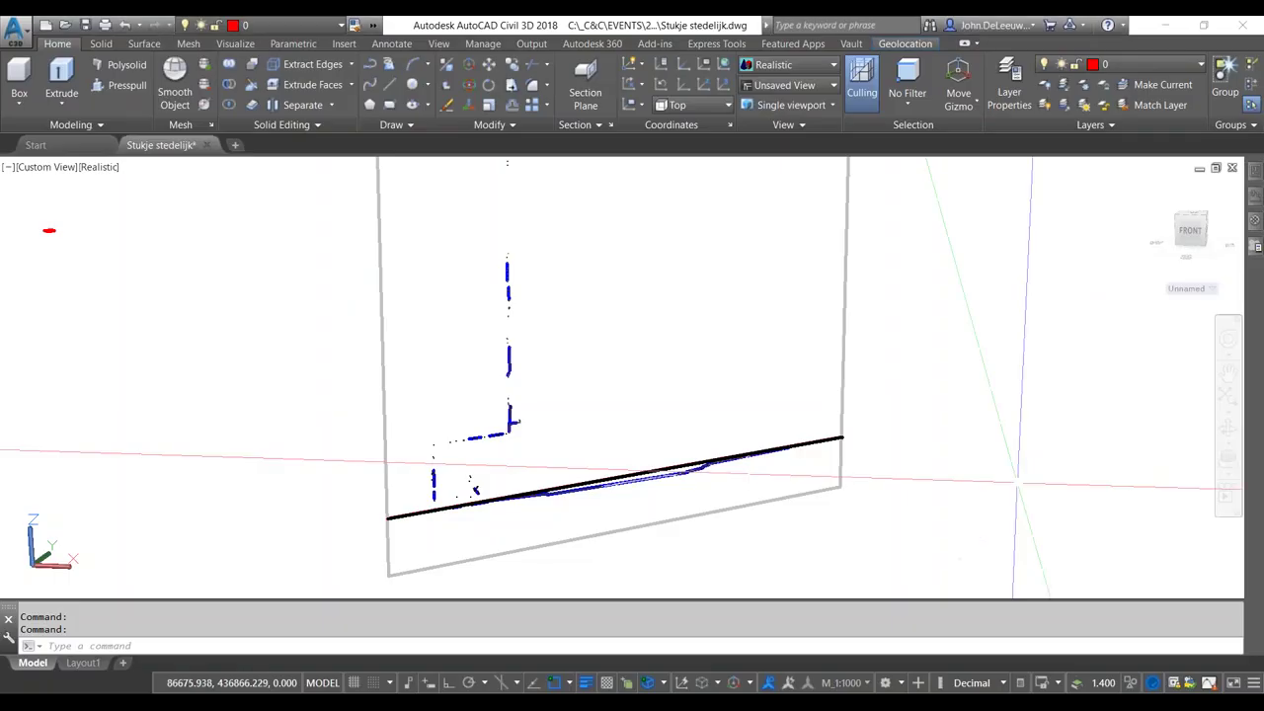
pyautogui.click(474, 498)
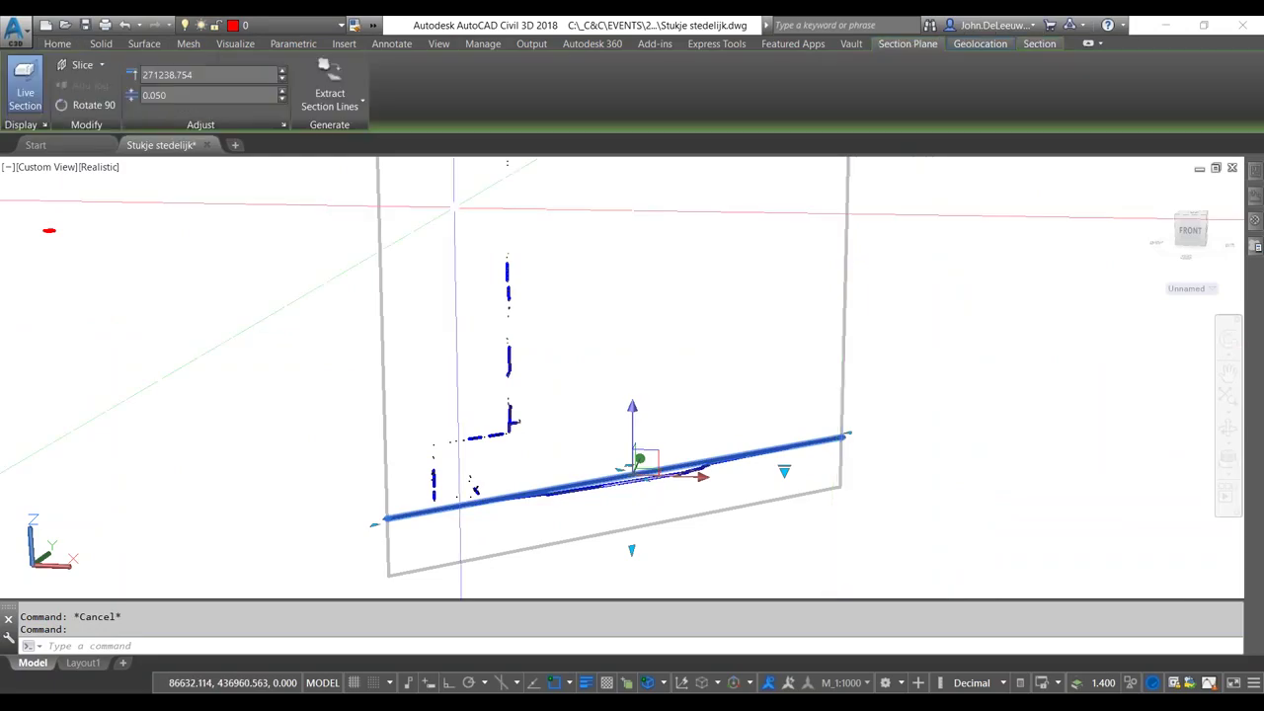
pyautogui.click(27, 92)
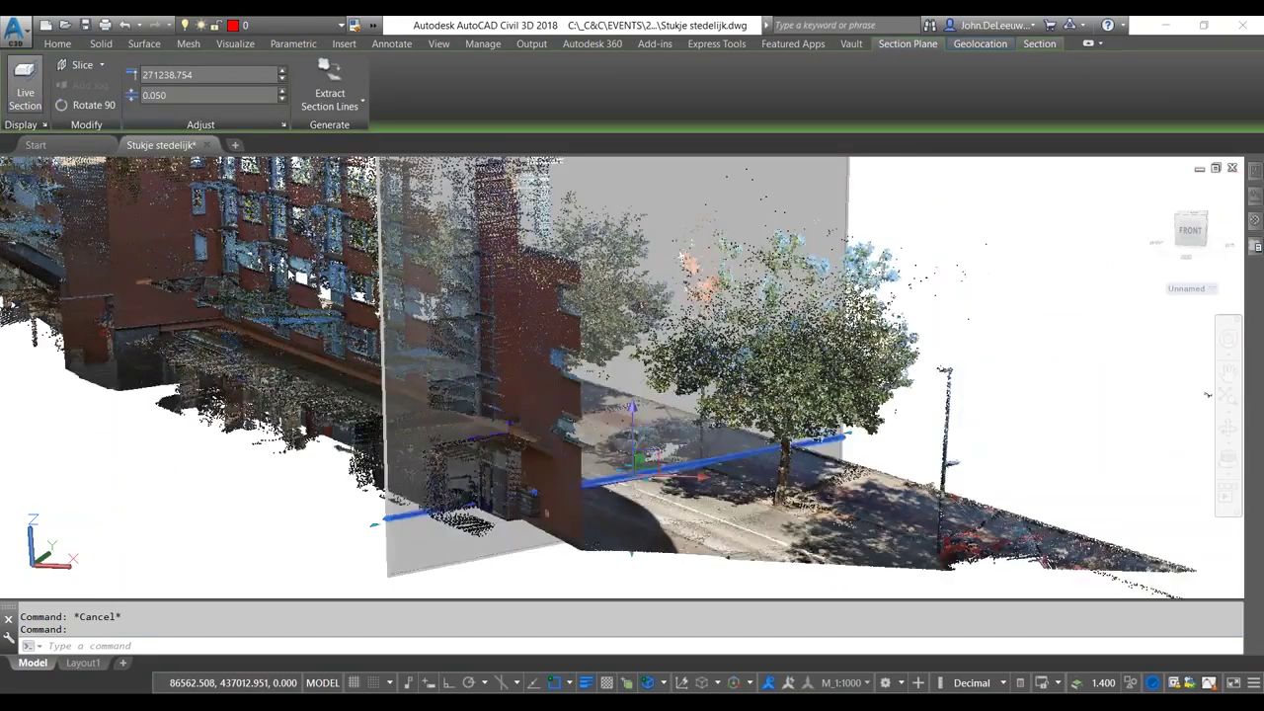
# Step: Hide the section plane object, leaving the point cloud and the extracted lines displayed
pyautogui.keyDown('shift'); pyautogui.moveTo(1015, 322); pyautogui.dragTo(1161, 437, button='middle'); pyautogui.keyUp('shift')
pyautogui.click(826, 205)
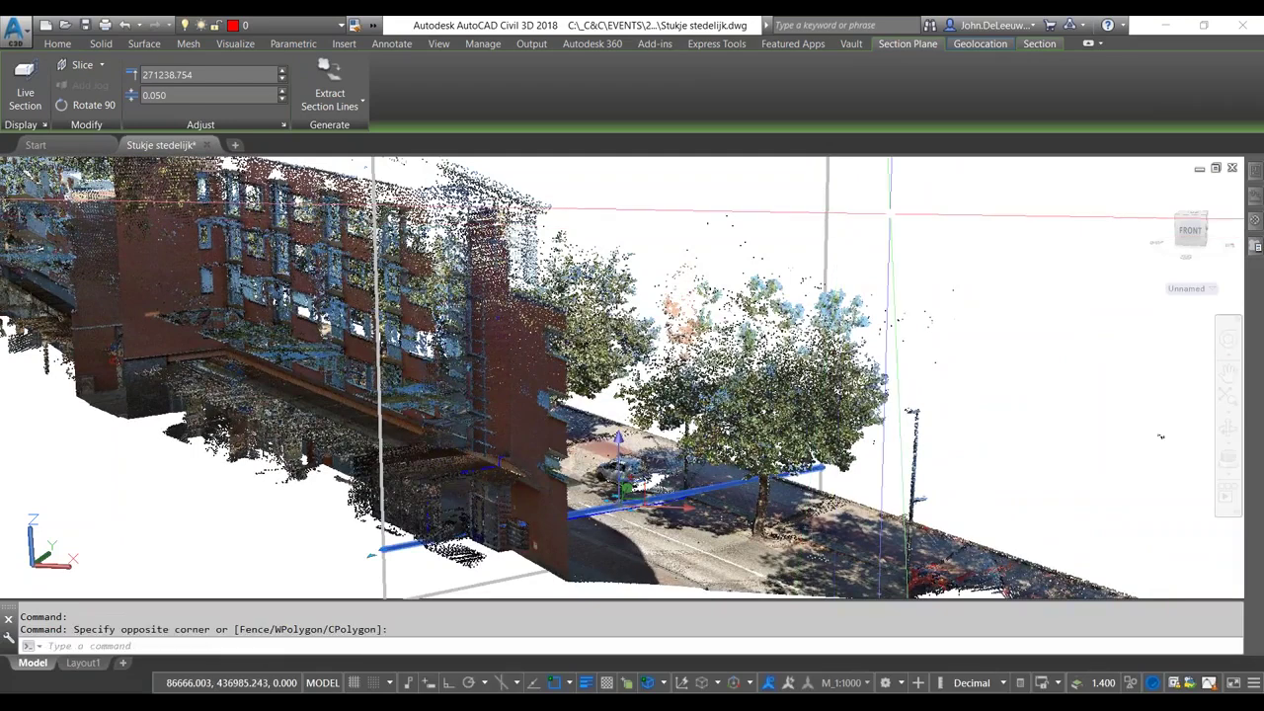
pyautogui.press('Escape')
pyautogui.press('Escape')
pyautogui.click(862, 209)
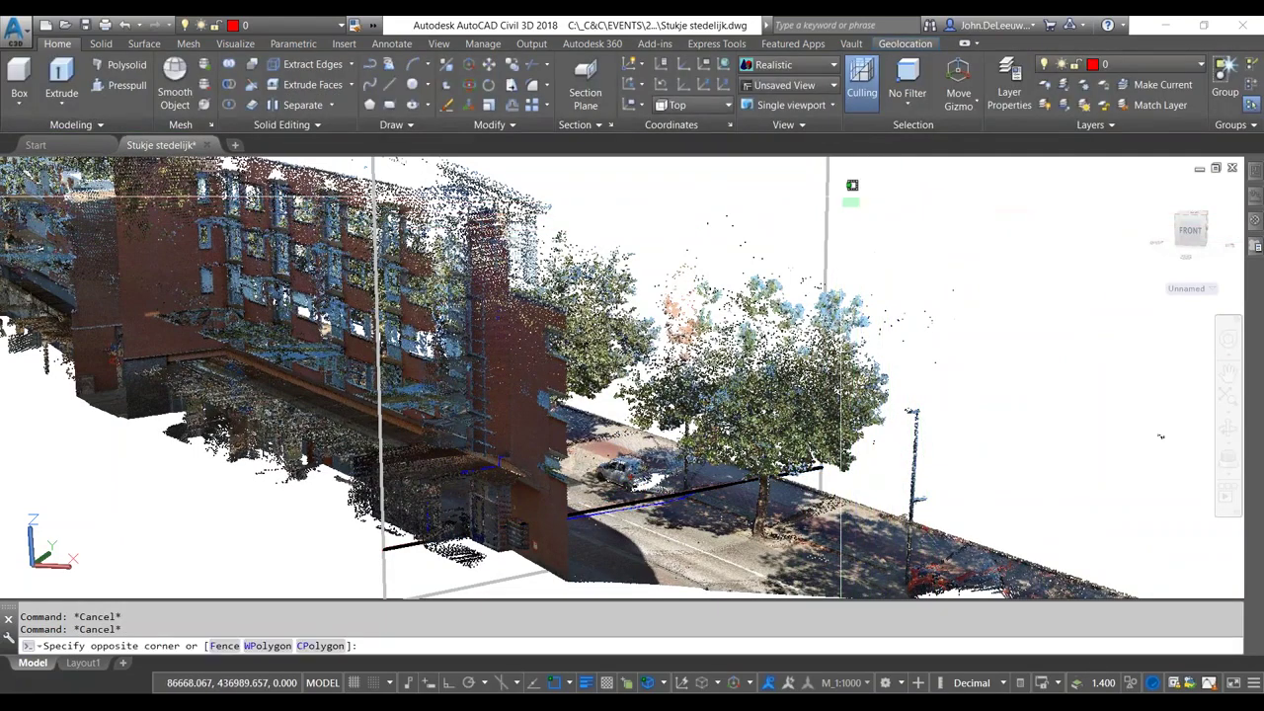
pyautogui.click(825, 201)
pyautogui.rightClick(885, 199)
pyautogui.moveTo(1027, 247)
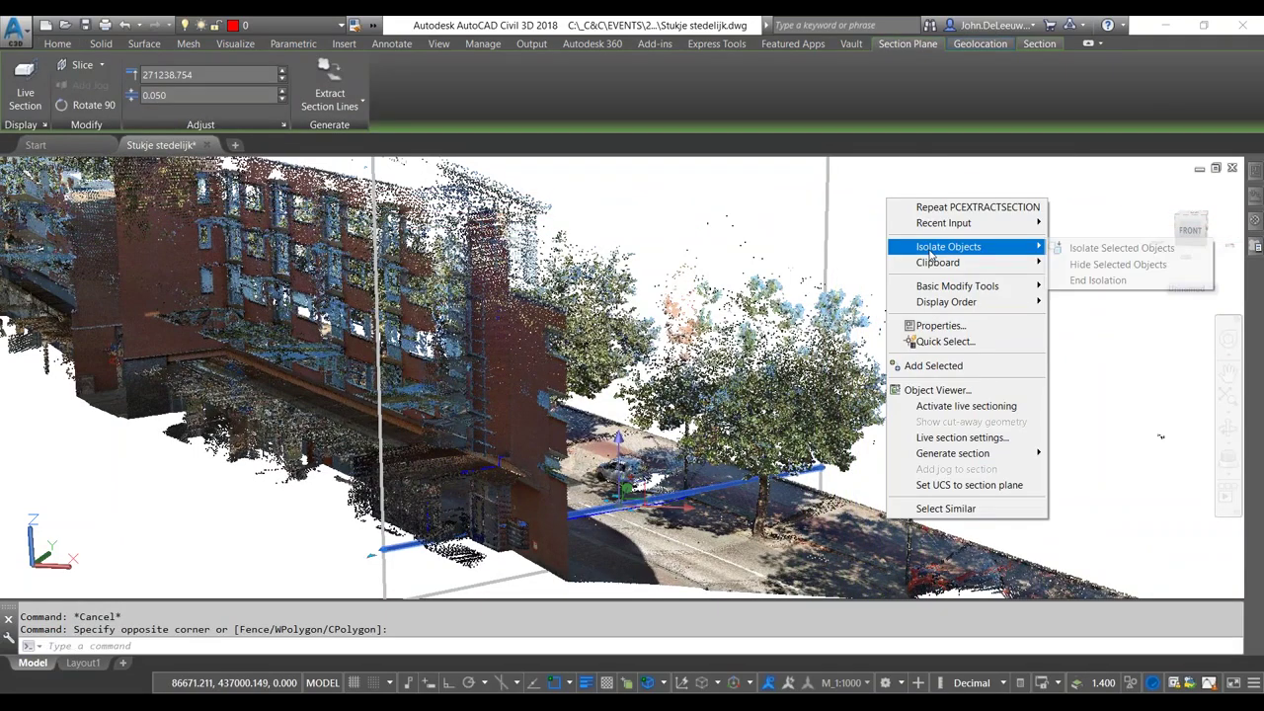
pyautogui.click(1096, 265)
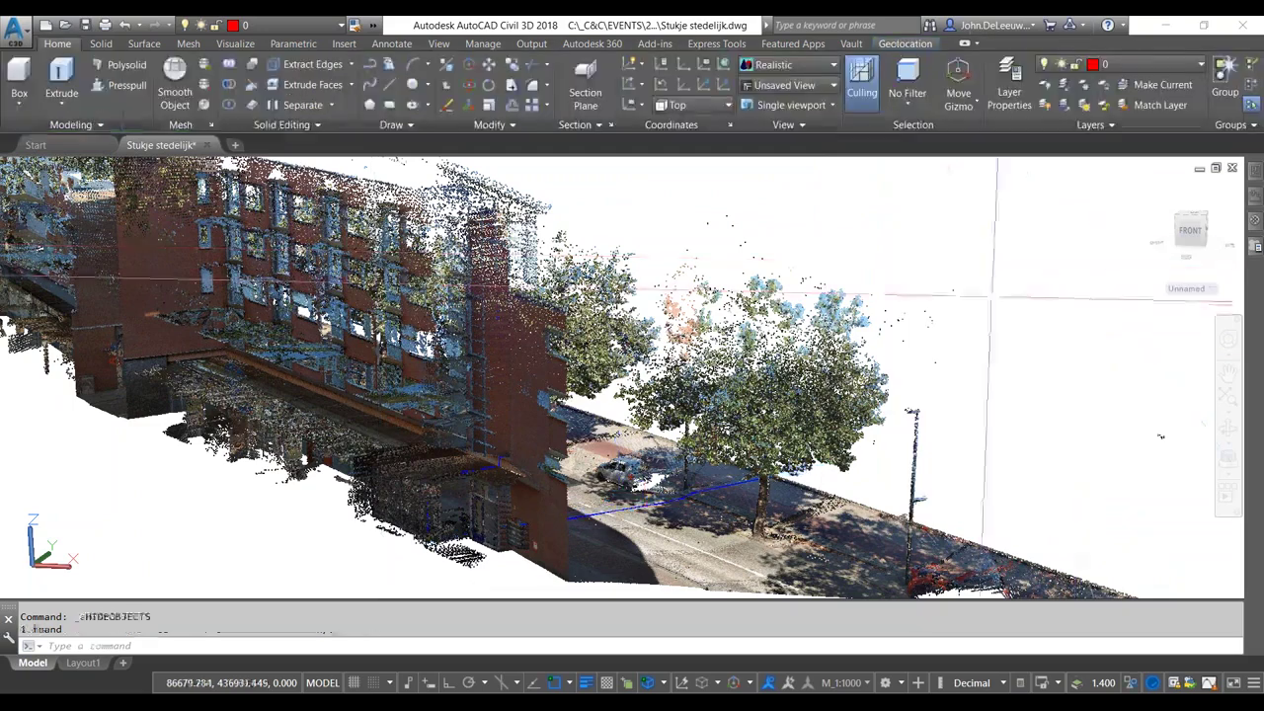
# Step: Change the street point cloud's colour display from scan colours to Intensity
pyautogui.keyDown('shift'); pyautogui.moveTo(1160, 436); pyautogui.dragTo(1109, 437, button='middle'); pyautogui.keyUp('shift')
pyautogui.click(1109, 438)
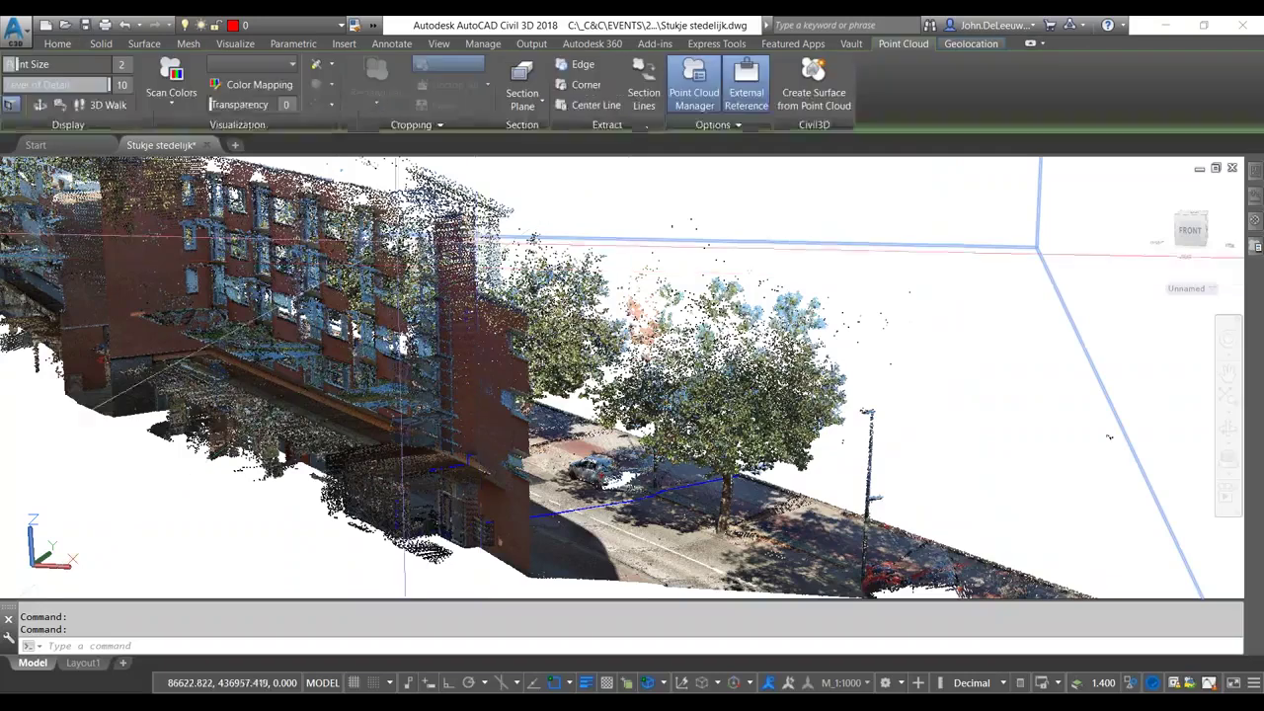
pyautogui.click(170, 103)
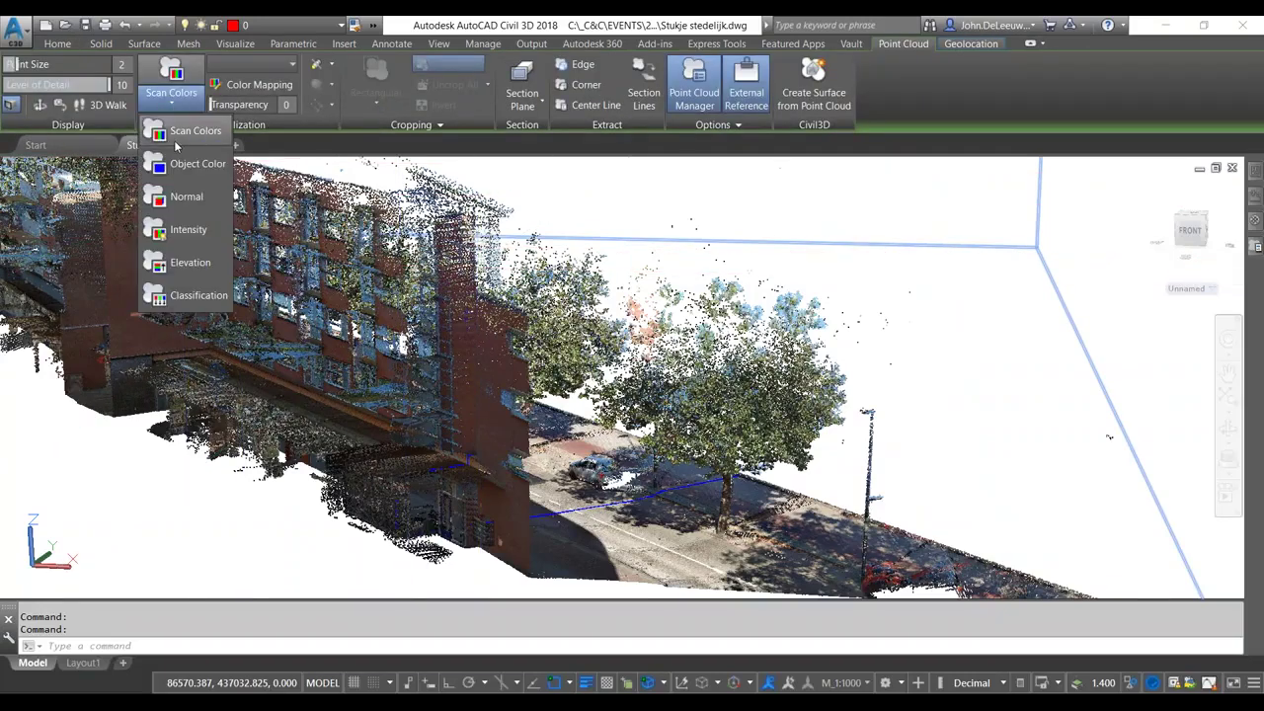
pyautogui.click(185, 230)
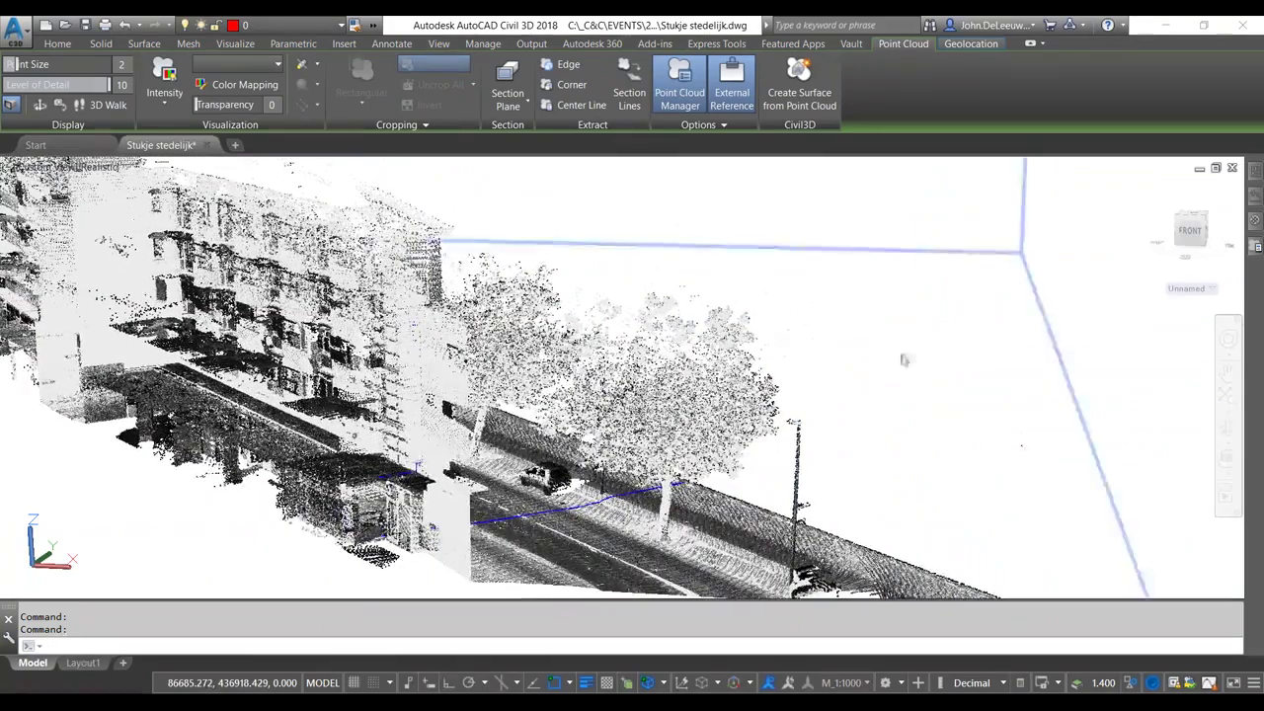
# Step: Examine the intensity-coloured street up close around the parked car, the post and the extracted section lines, and deselect the point cloud
pyautogui.keyDown('shift'); pyautogui.moveTo(997, 377); pyautogui.dragTo(908, 230, button='middle'); pyautogui.keyUp('shift')
pyautogui.keyDown('shift'); pyautogui.moveTo(1109, 505); pyautogui.dragTo(1116, 508, button='middle'); pyautogui.keyUp('shift')
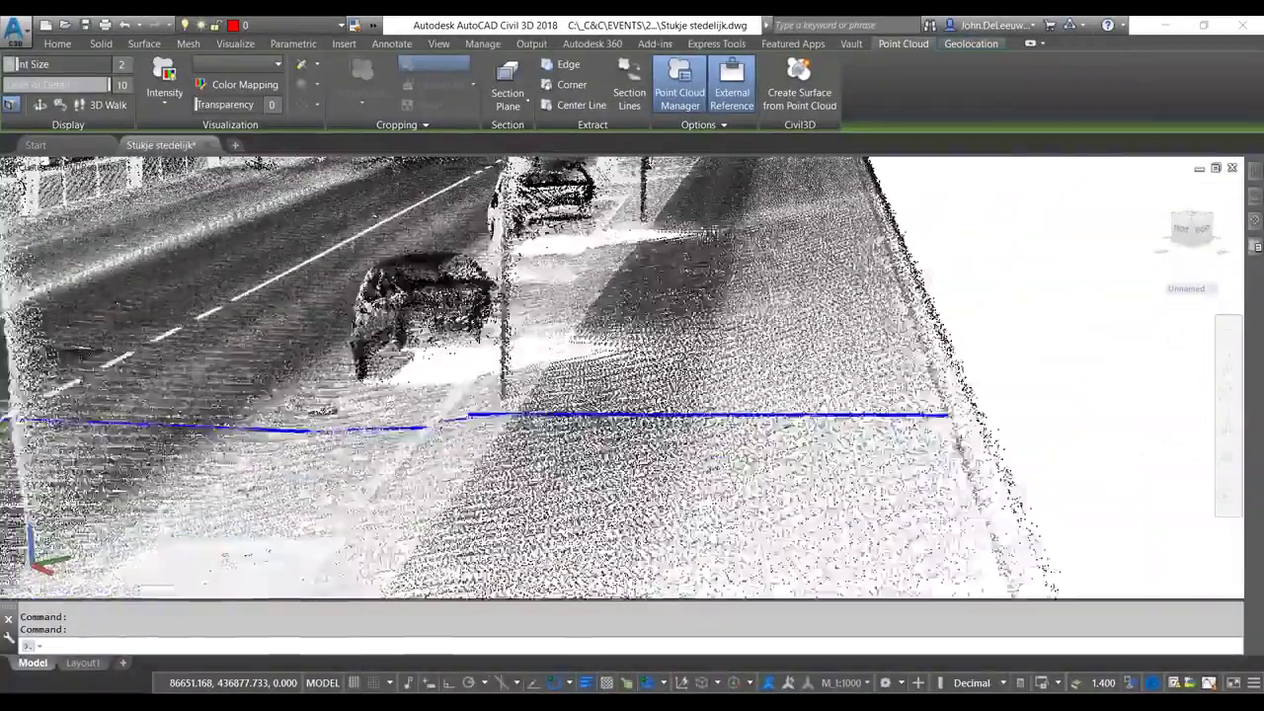
pyautogui.keyDown('shift'); pyautogui.moveTo(839, 444); pyautogui.dragTo(987, 429, button='middle'); pyautogui.keyUp('shift')
pyautogui.scroll(3, 593, 458)
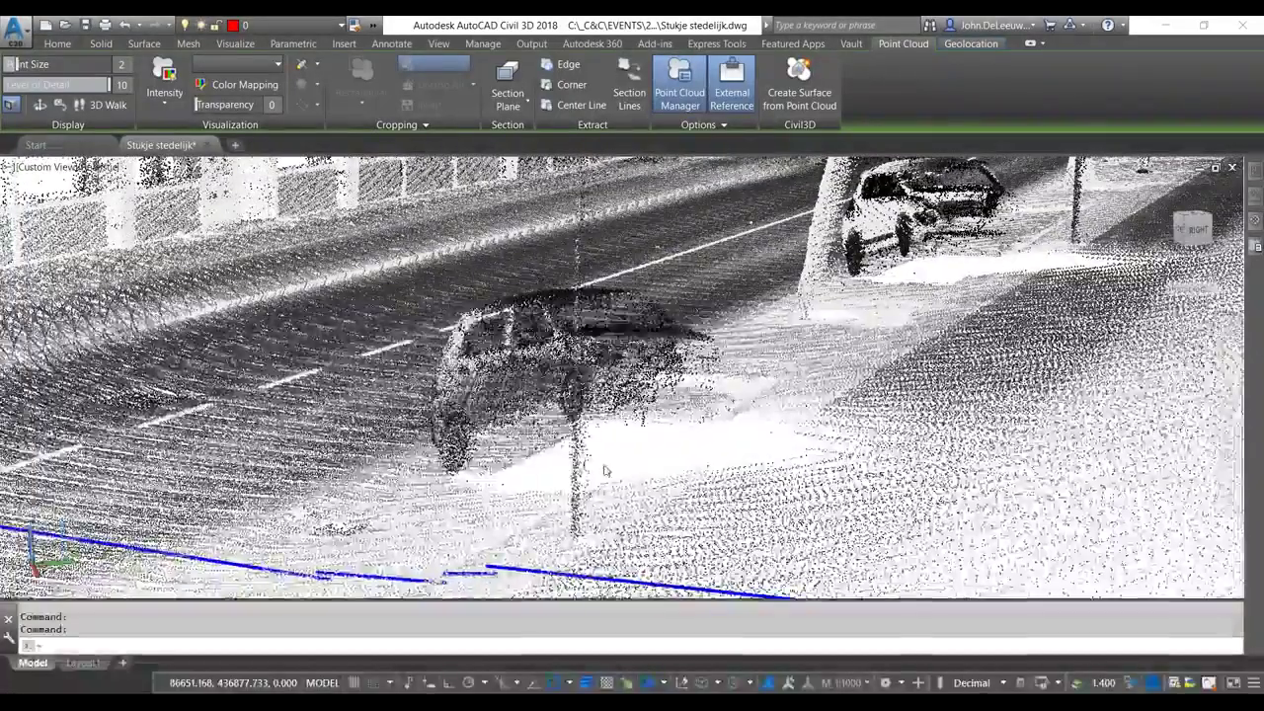
pyautogui.press('Escape')
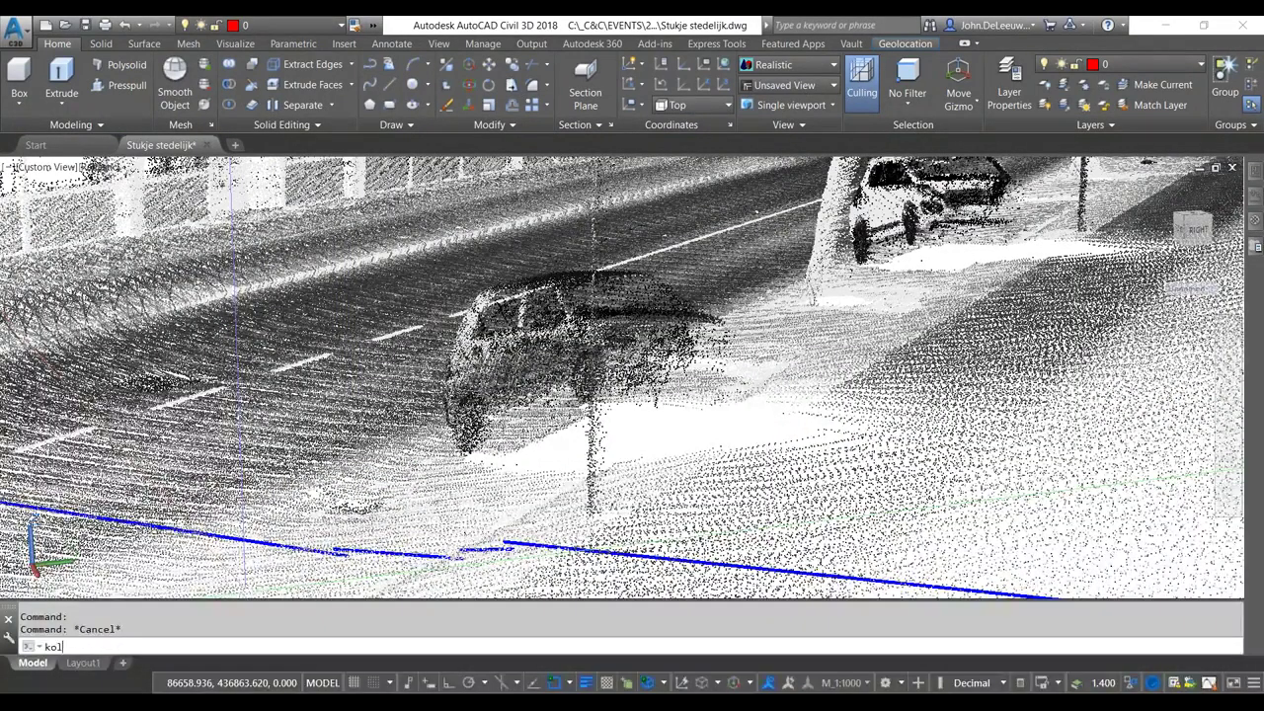
pyautogui.press('BackSpace')
pyautogui.press('BackSpace')
pyautogui.press('BackSpace')
pyautogui.press('BackSpace')
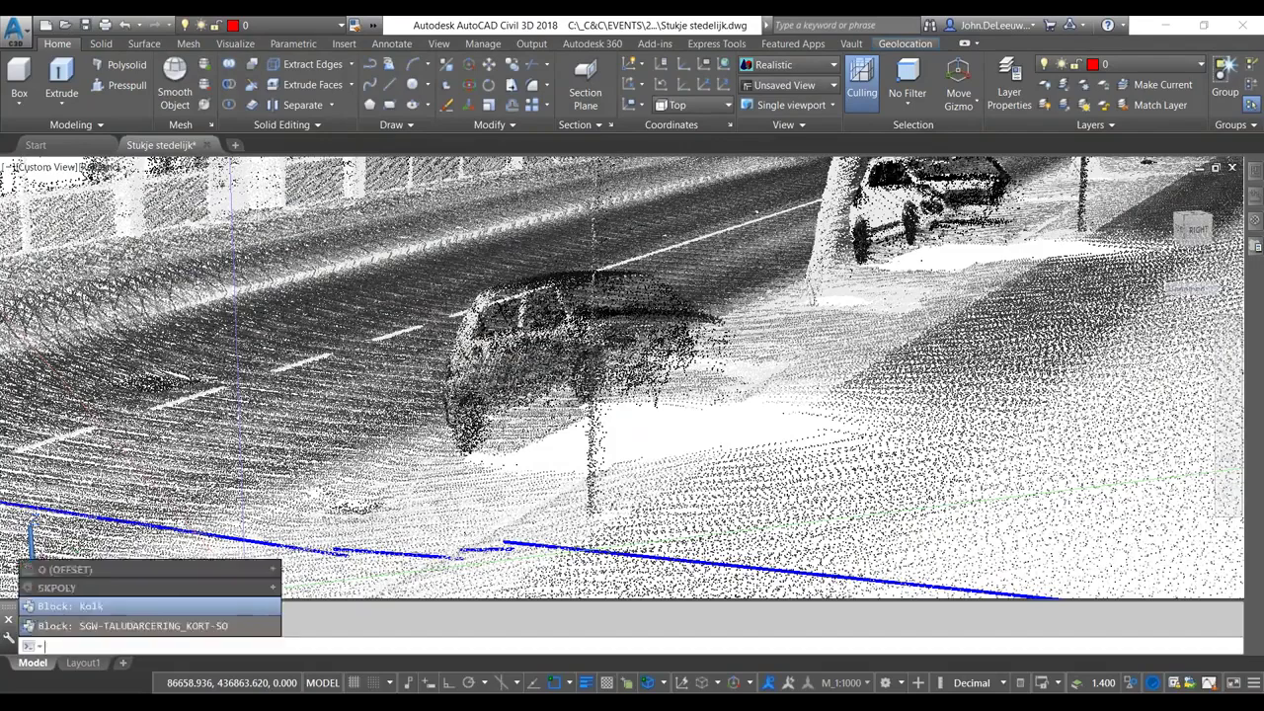